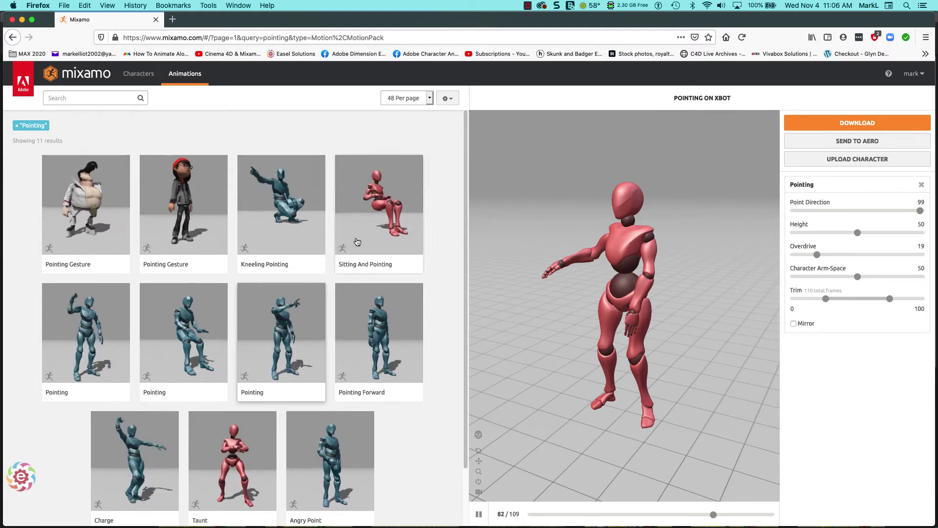
Step: Reload the Pointing animation on X Bot to reset its sliders to defaults, then pause the preview
left_click(277, 364)
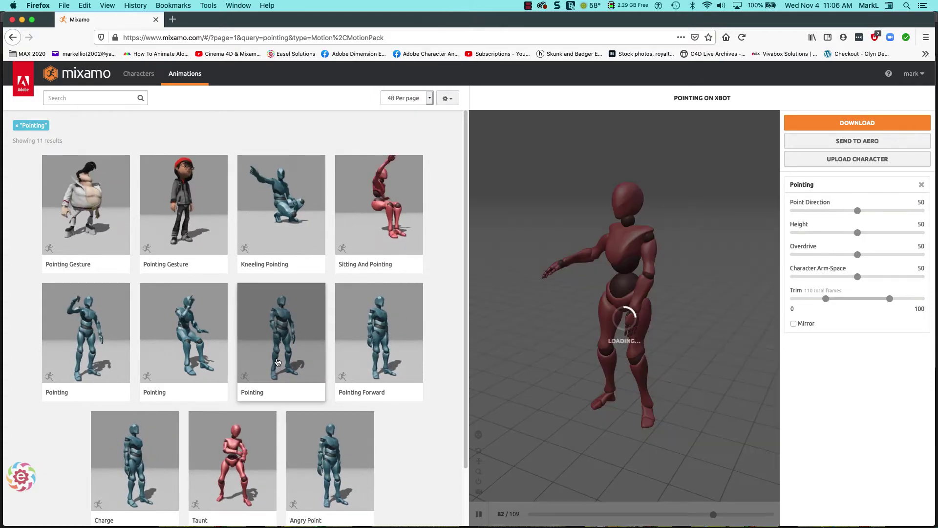
left_click(277, 361)
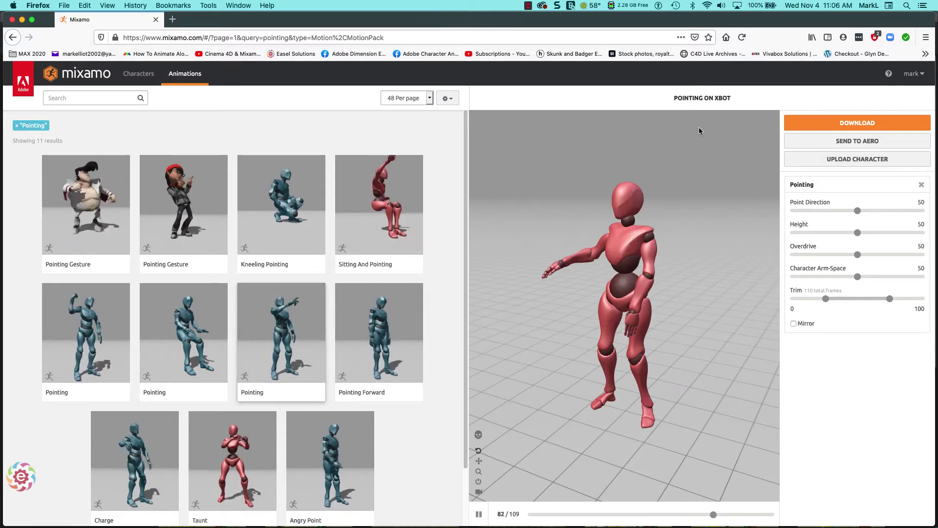
left_click(478, 515)
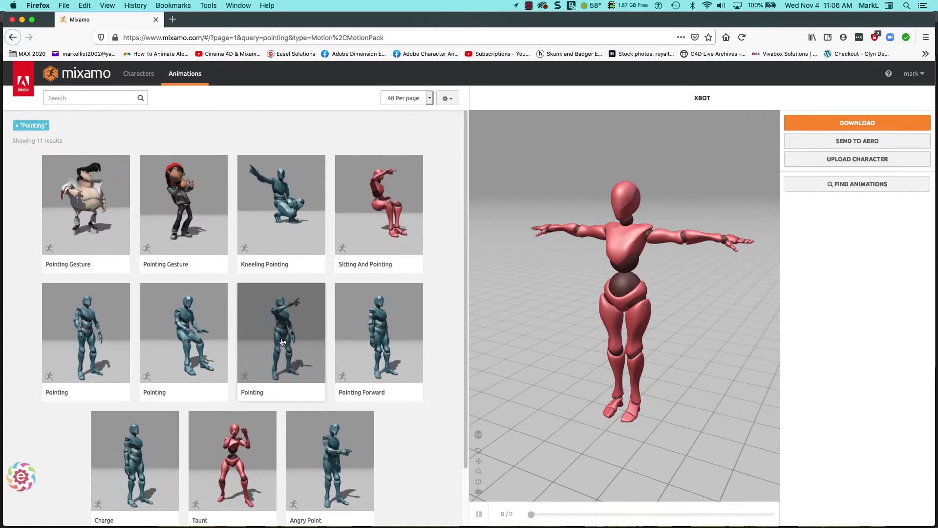
Step: Reapply Pointing to X Bot, raising Point Direction to 100 and lowering Overdrive to 20
left_click(282, 341)
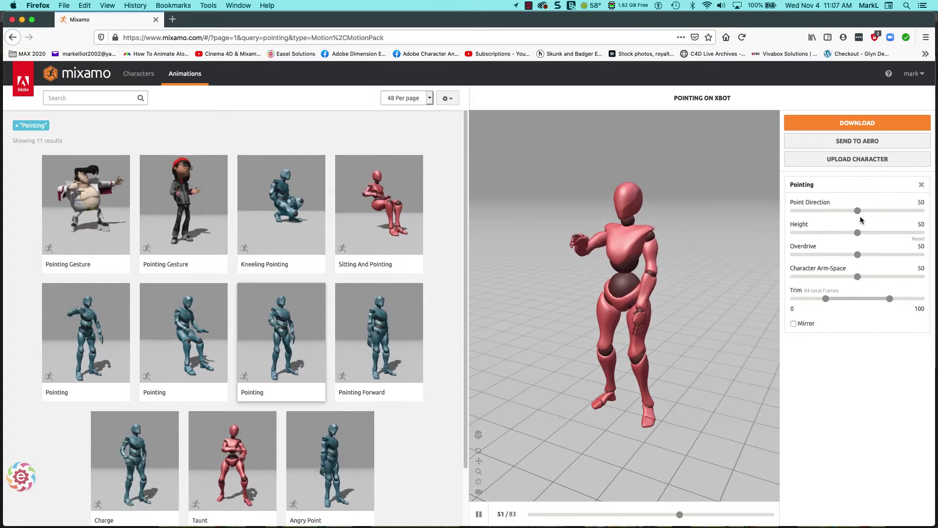
left_click_drag(857, 210, 928, 210)
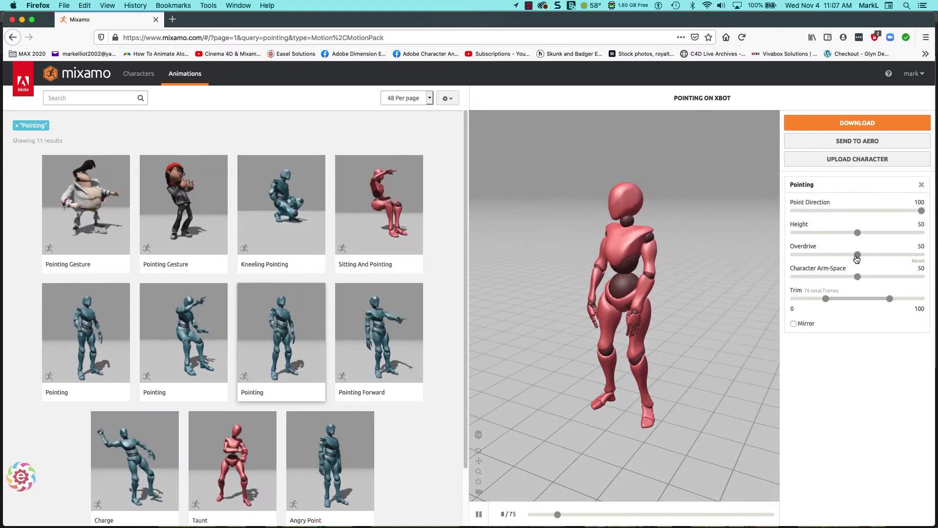
left_click_drag(857, 254, 818, 259)
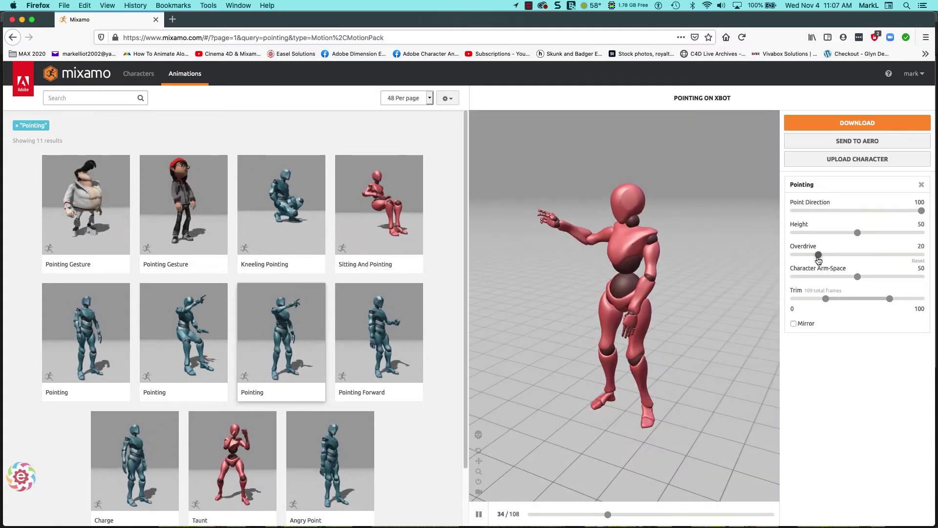
Step: Download the Pointing animation as Collada (.dae), With Skin at 30 fps, as Pointing(4).zip
left_click(850, 122)
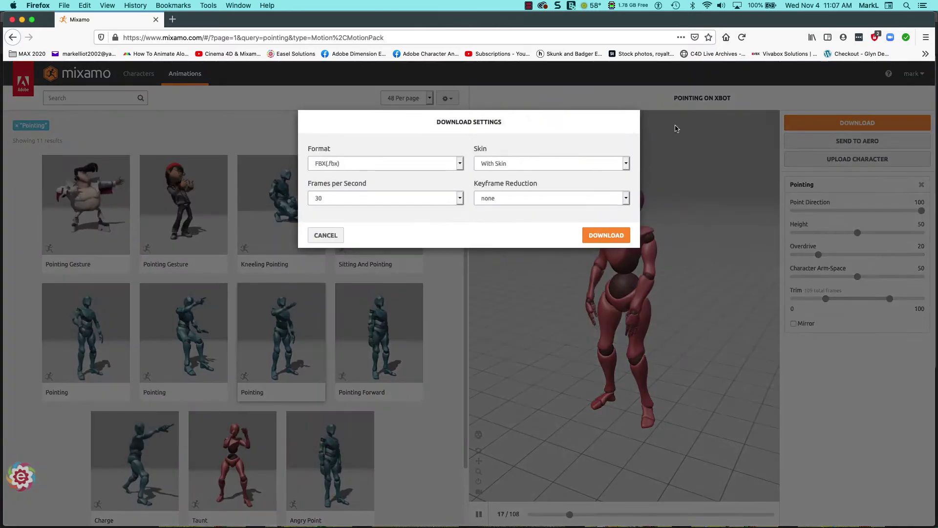
left_click(428, 165)
left_click(398, 178)
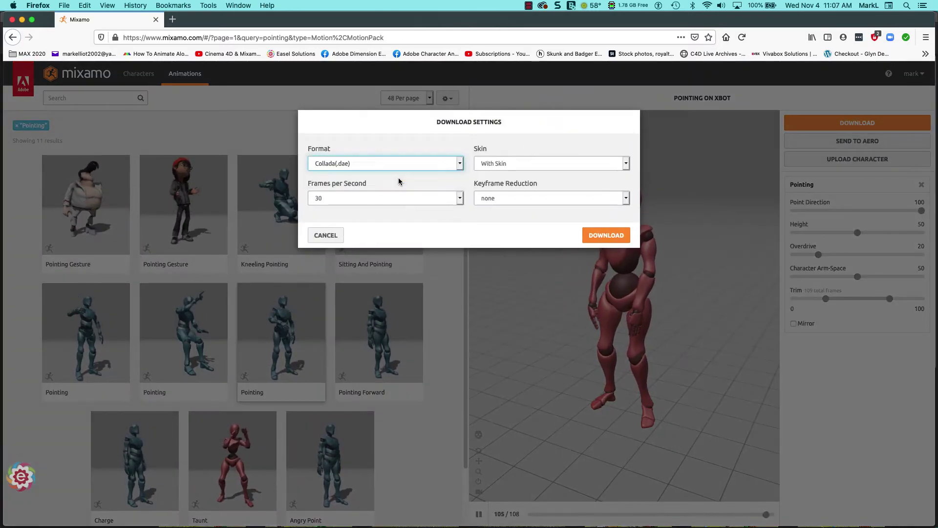
left_click(606, 235)
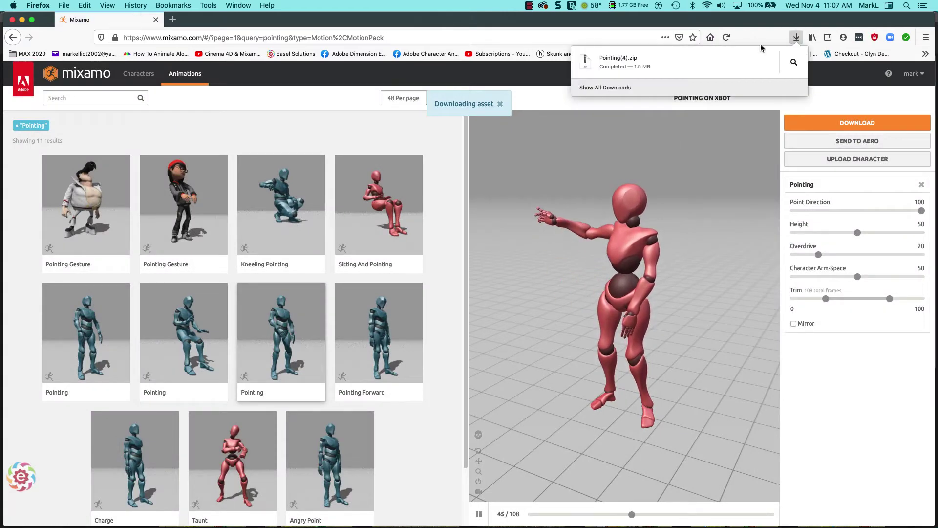
Step: Unzip Pointing(4).zip to get Pointing.dae in Downloads, then quit Firefox
left_click(725, 58)
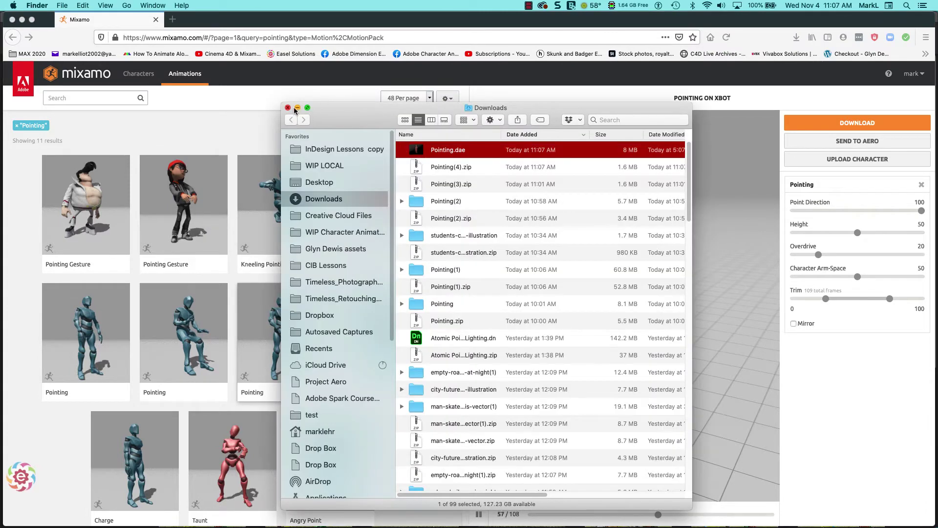
left_click(227, 110)
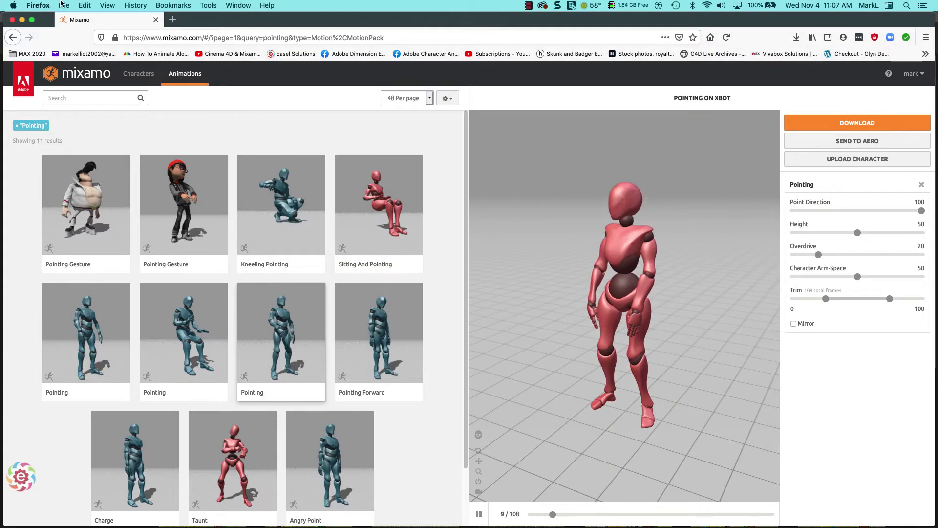
left_click(38, 6)
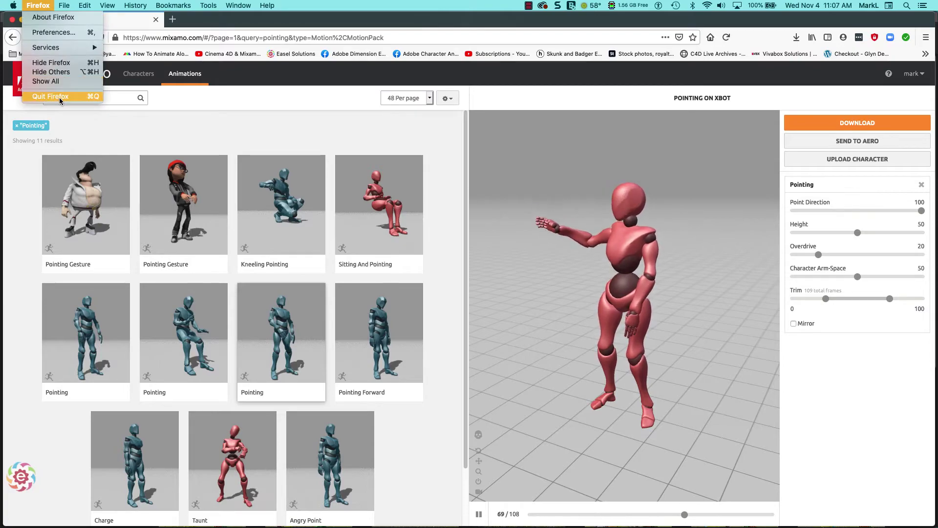
left_click(51, 96)
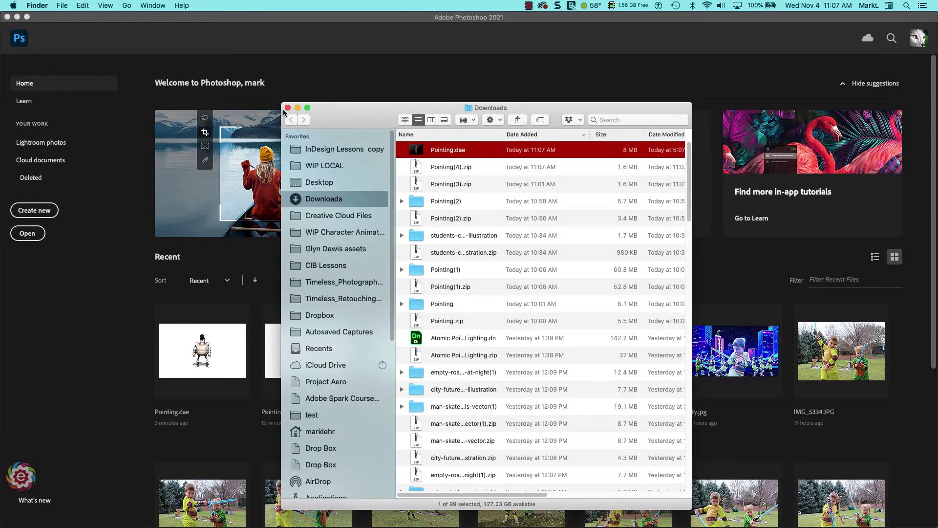
Step: Close Finder and open Downloads/Pointing.dae in Photoshop as a new 3D document
left_click(288, 107)
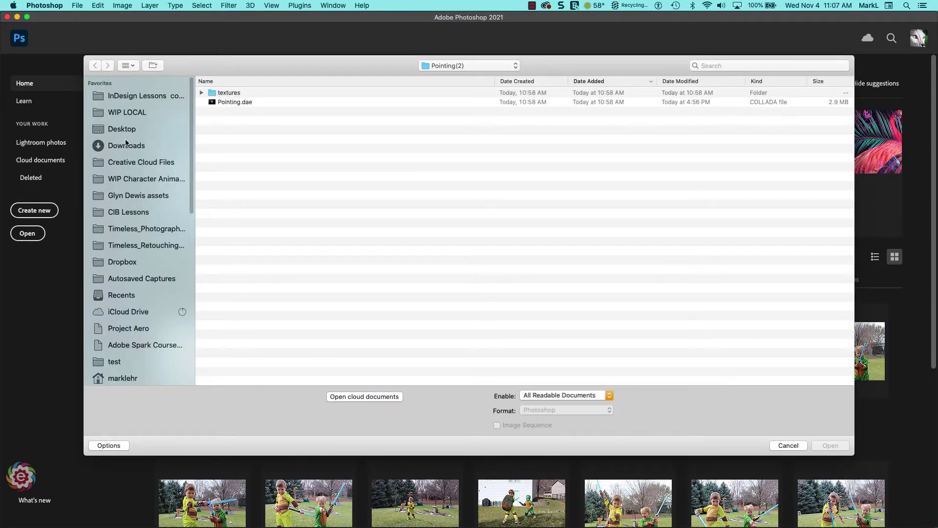
left_click(130, 145)
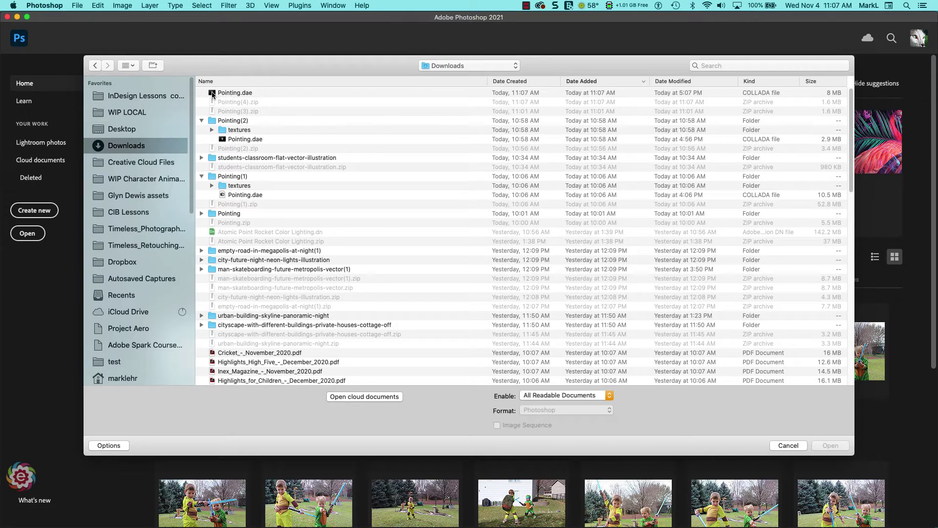
double_click(212, 95)
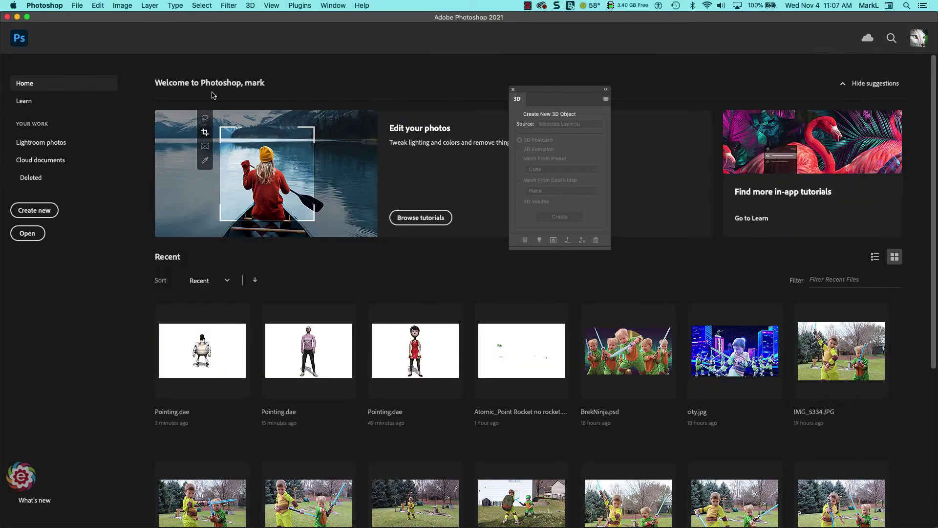
left_click(572, 207)
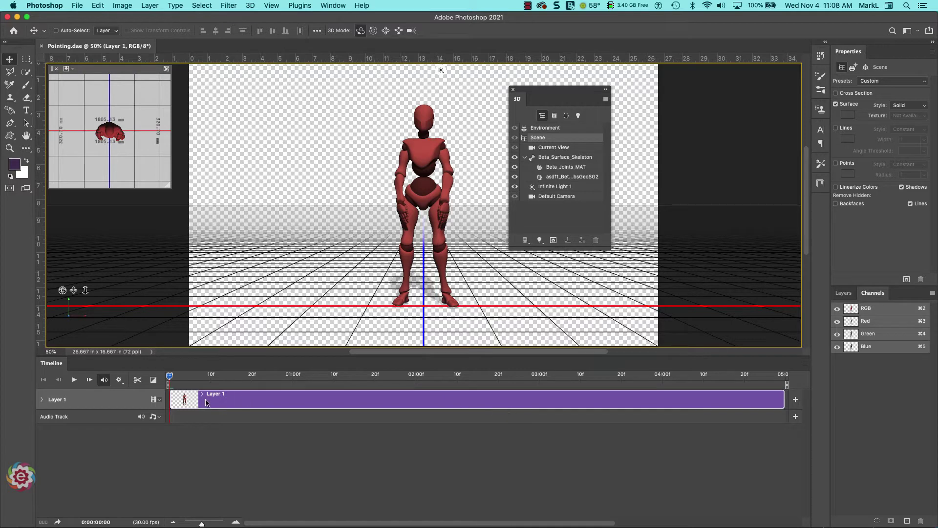
Step: Play the imported pointing animation, stop it, and scrub back to the first frame
left_click(74, 380)
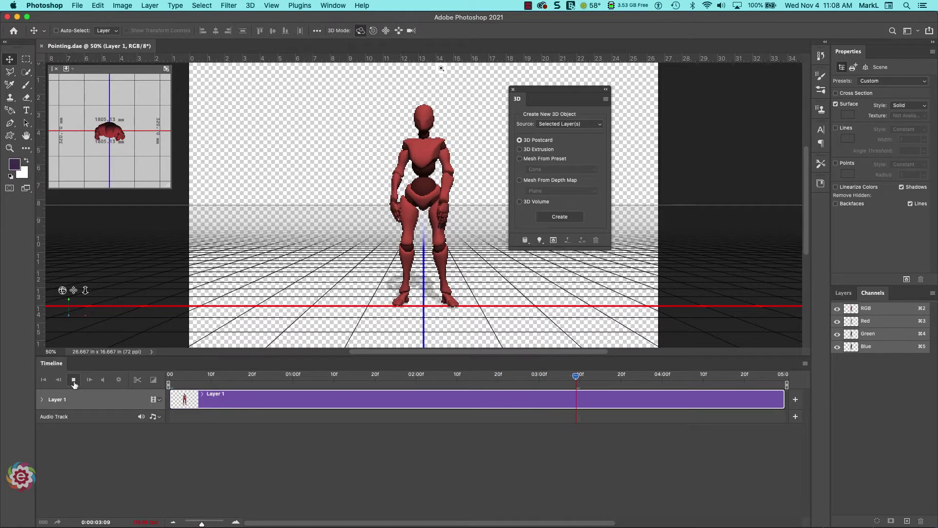
left_click(73, 380)
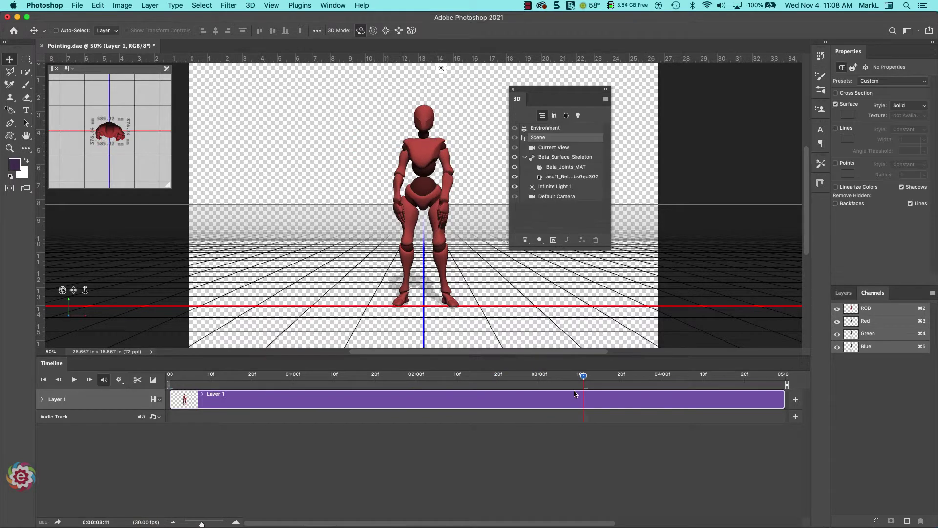
left_click_drag(583, 377, 122, 392)
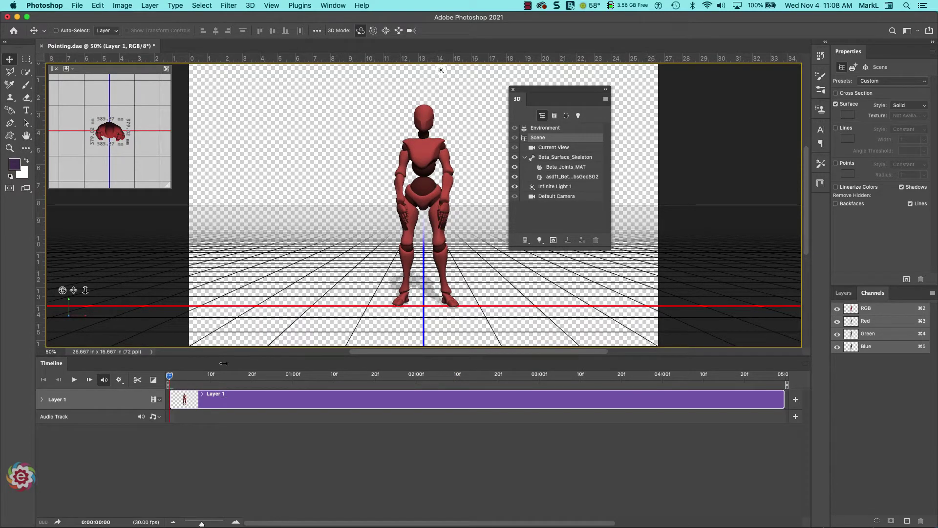
Step: Expand Layer 1 and its 3D Meshes group, then select Beta_Surface_Skeleton in the 3D panel
left_click(42, 400)
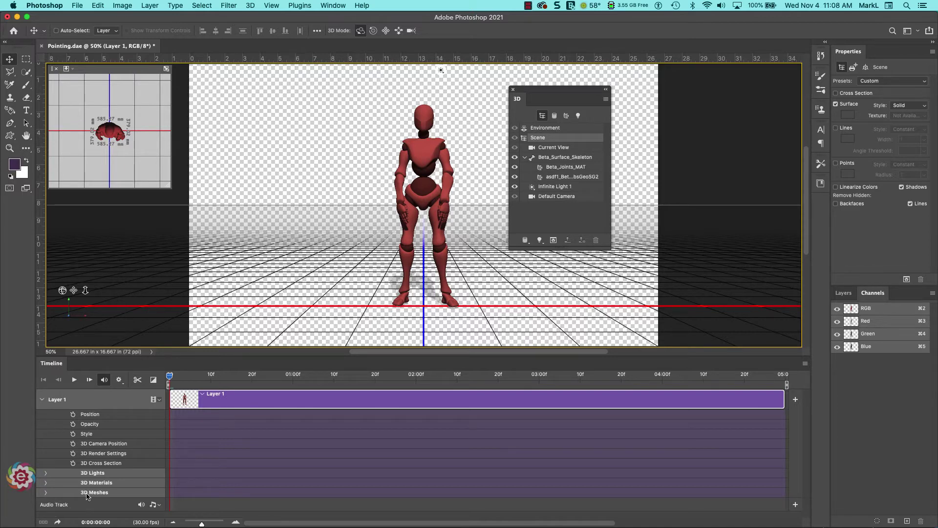
left_click(46, 492)
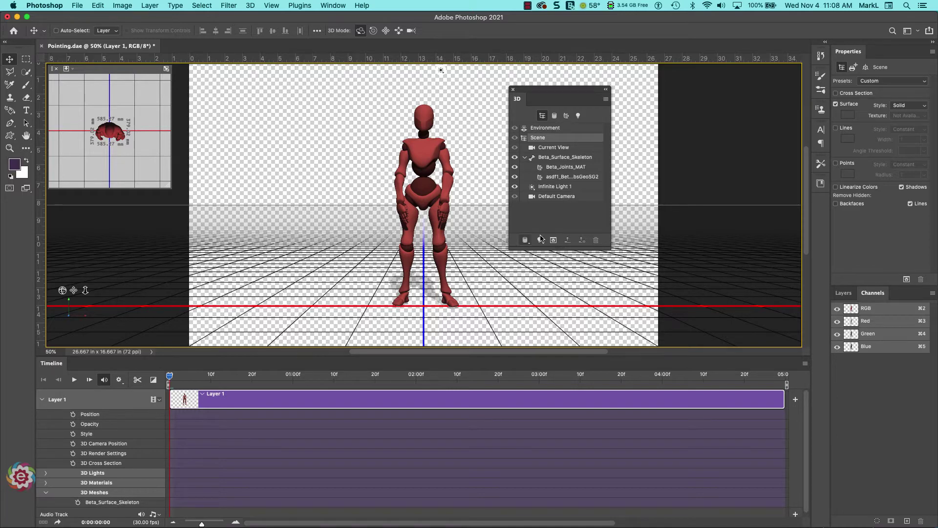
left_click(548, 158)
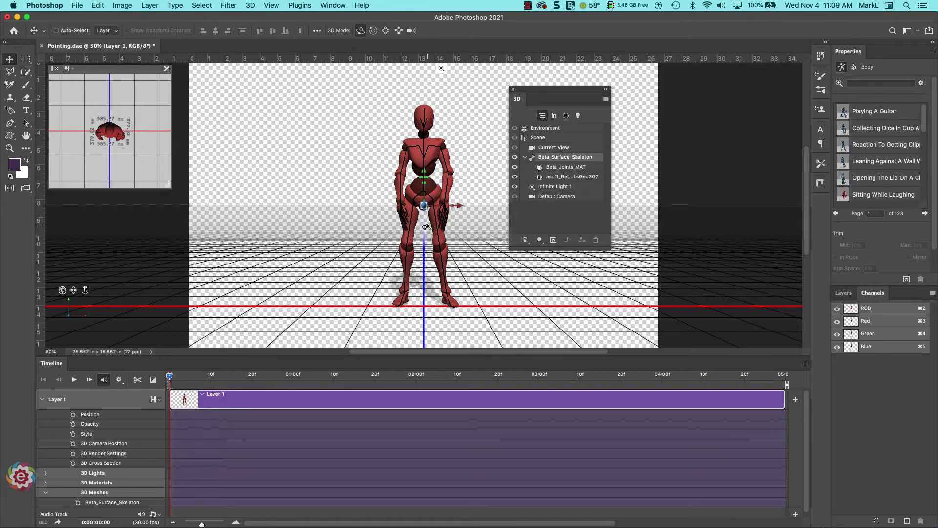
Step: Enable skeleton keyframing, go to frame 10 and twist the figure's body to record a keyframe
left_click_drag(425, 227, 356, 223)
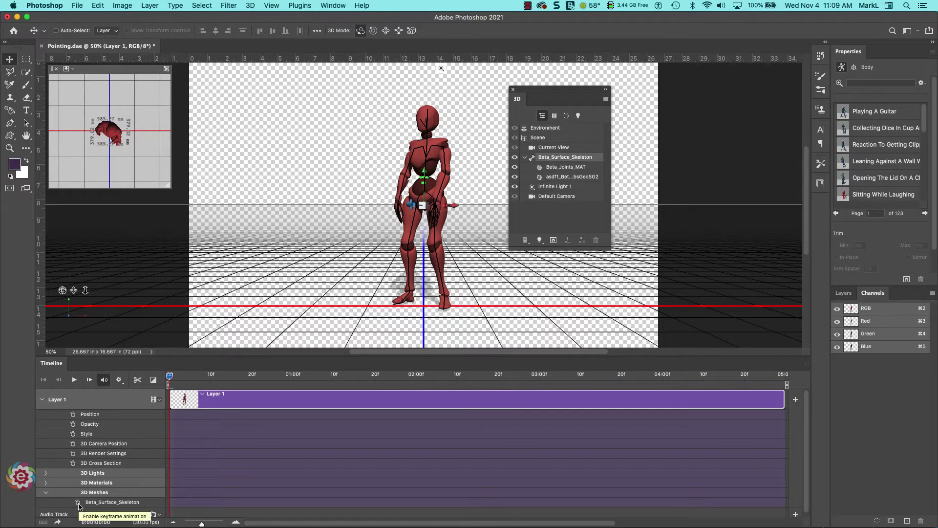
left_click(78, 502)
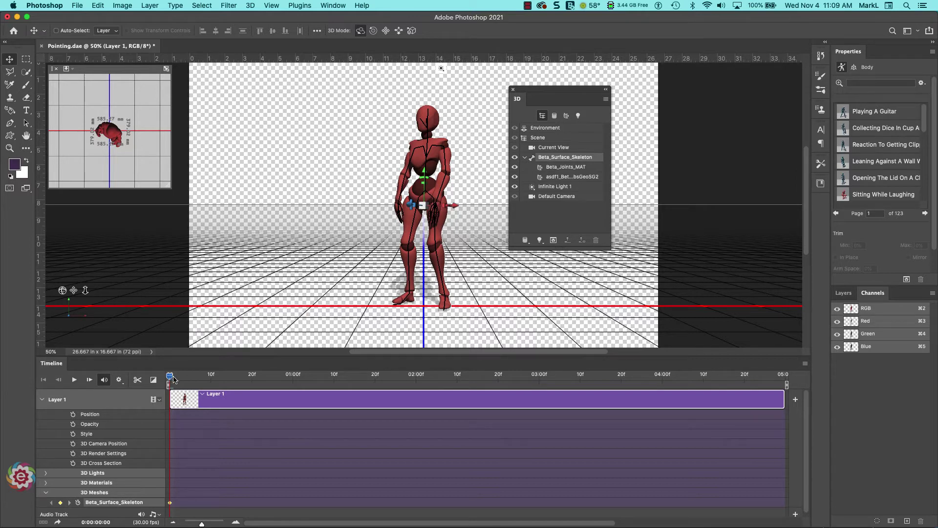
left_click_drag(177, 380, 212, 379)
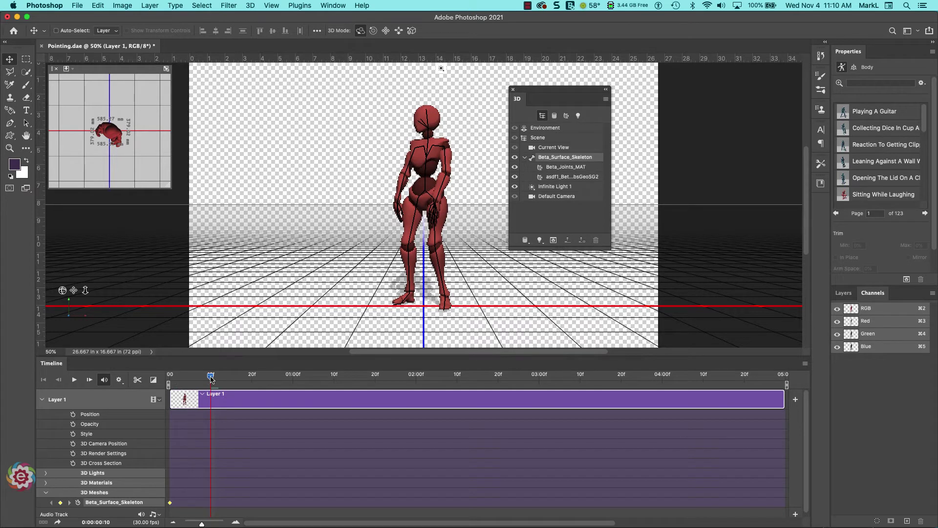
left_click(211, 378)
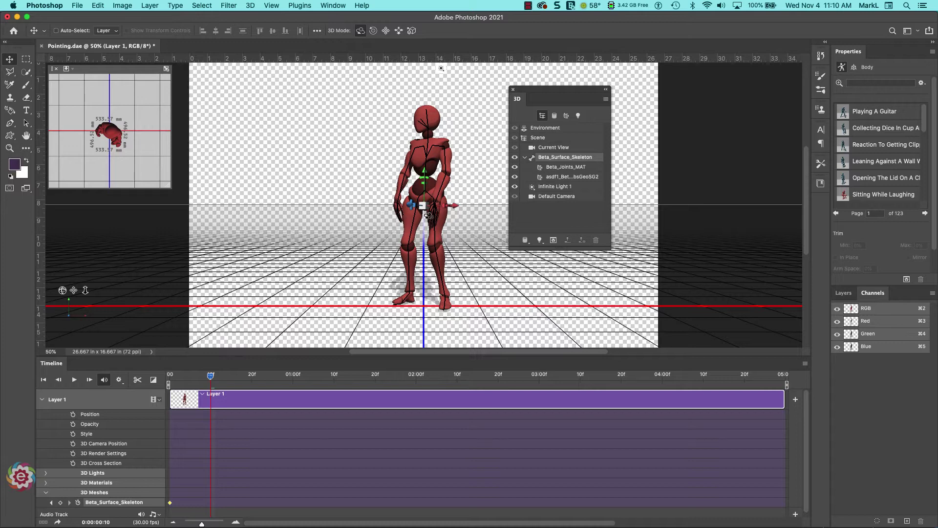
left_click_drag(428, 215, 373, 215)
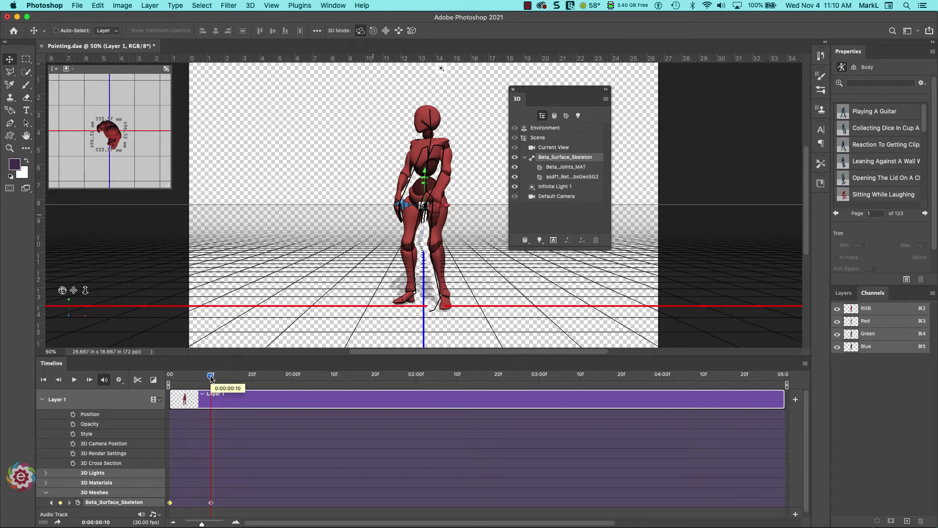
Step: Drag the body-turn keyframe from 10f to 20f, then return Home and scrub to preview the turn
left_click_drag(213, 379, 253, 378)
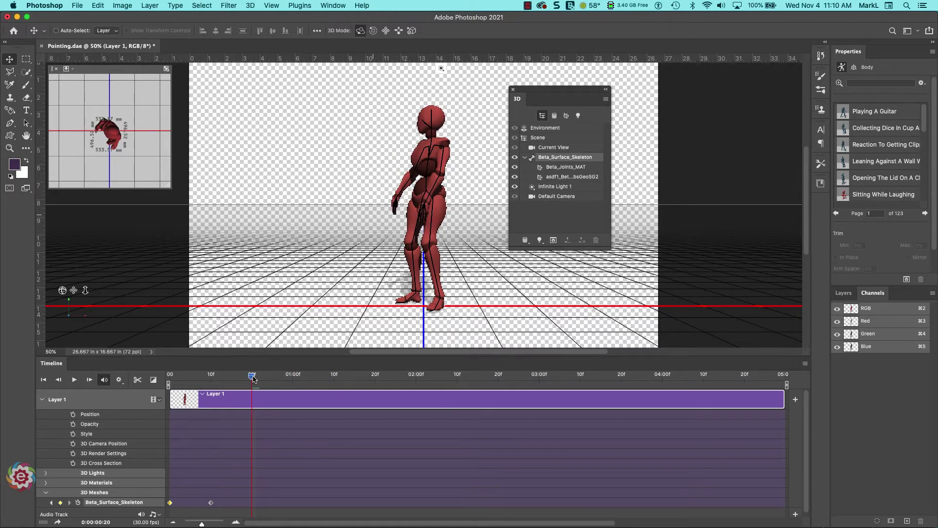
left_click(211, 503)
left_click_drag(212, 506, 233, 508)
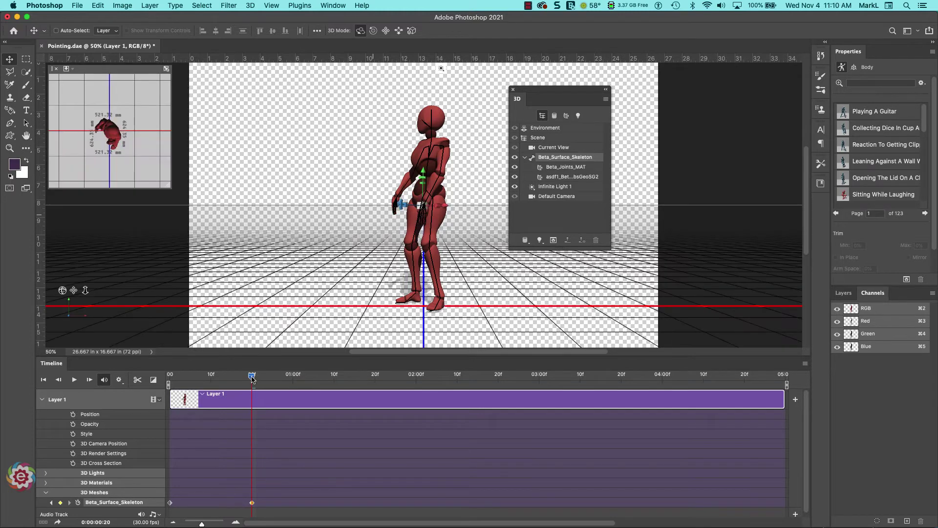
key("Home")
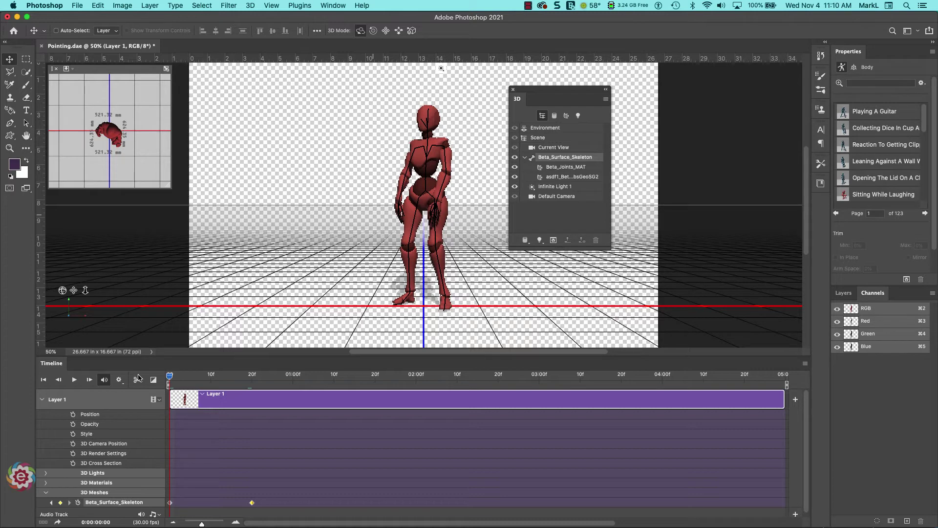
left_click_drag(171, 378, 252, 387)
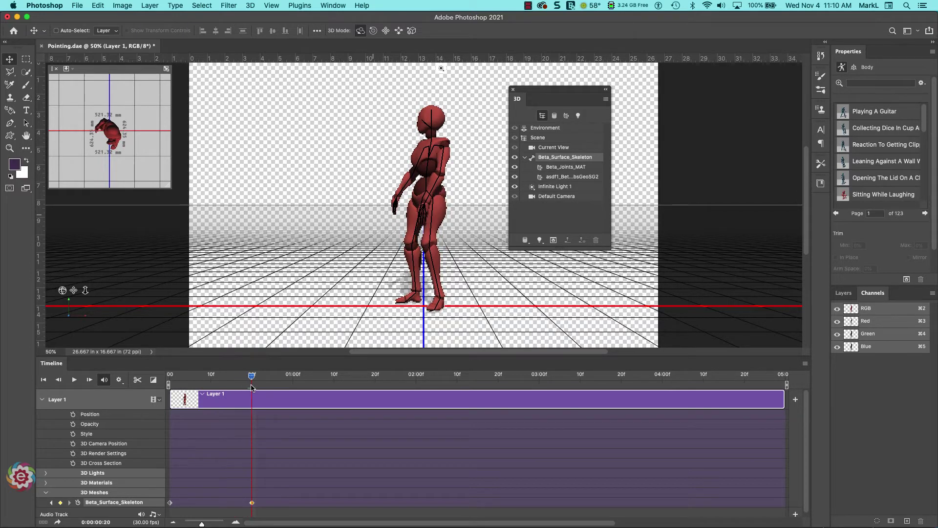
left_click_drag(251, 388, 527, 400)
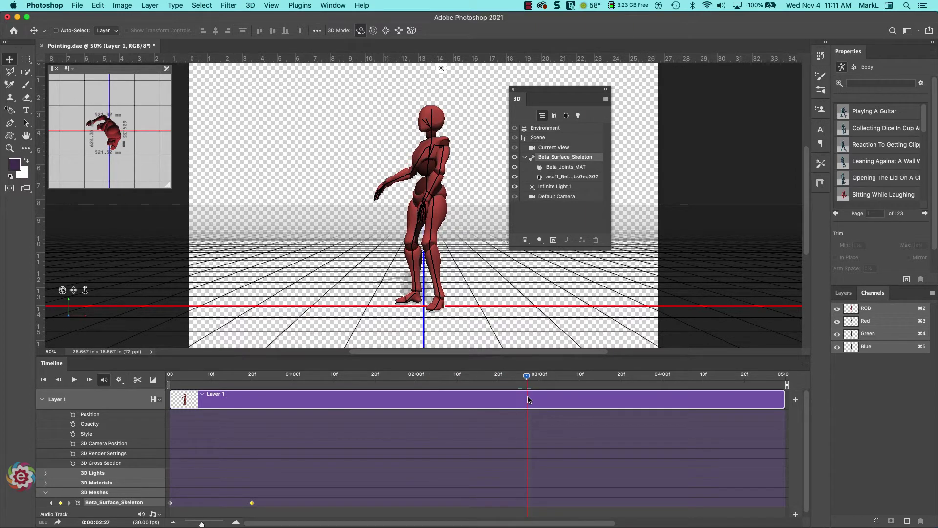
Step: Rotate the skeleton back to face forward near 03:00f, then play the animation from the start
left_click(429, 200)
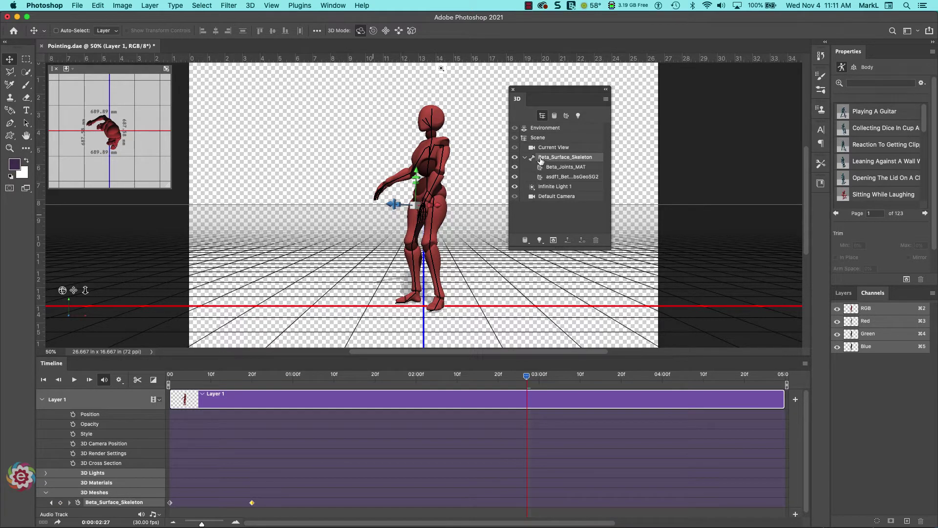
left_click_drag(429, 214, 521, 219)
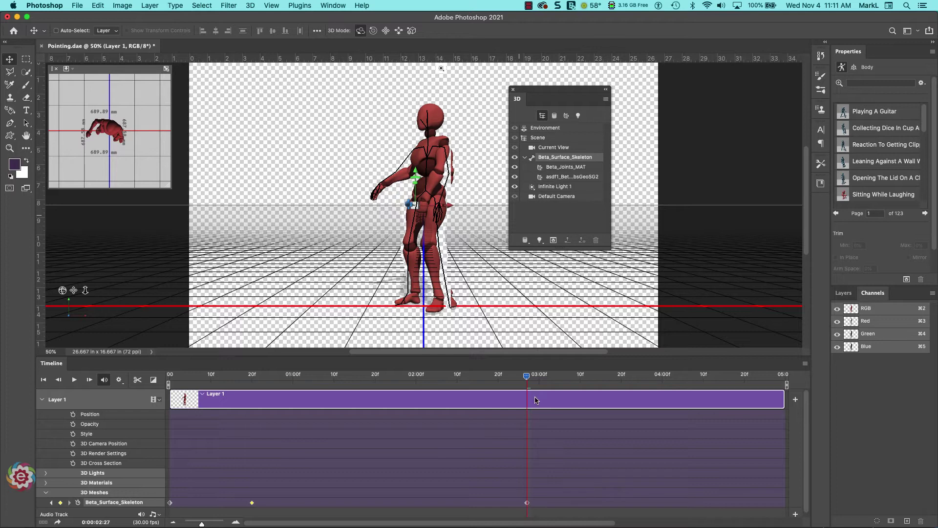
key("Home")
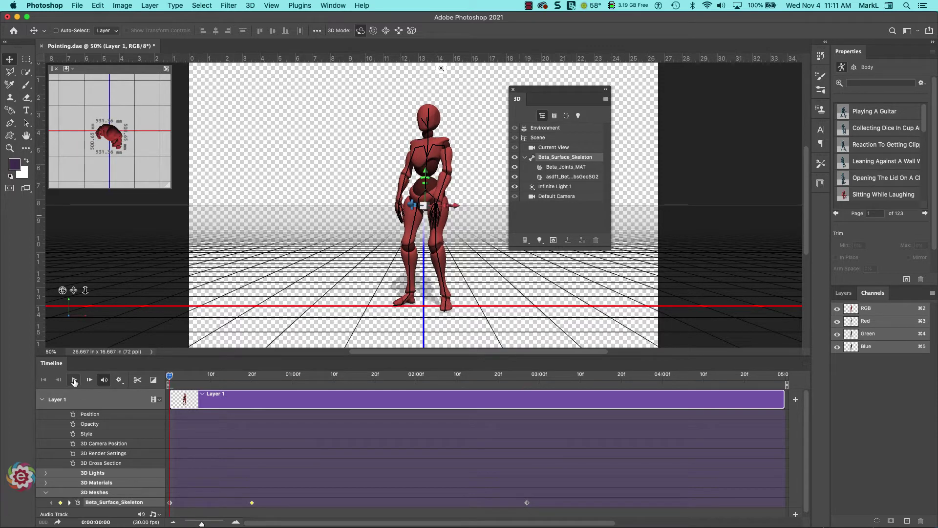
left_click(74, 380)
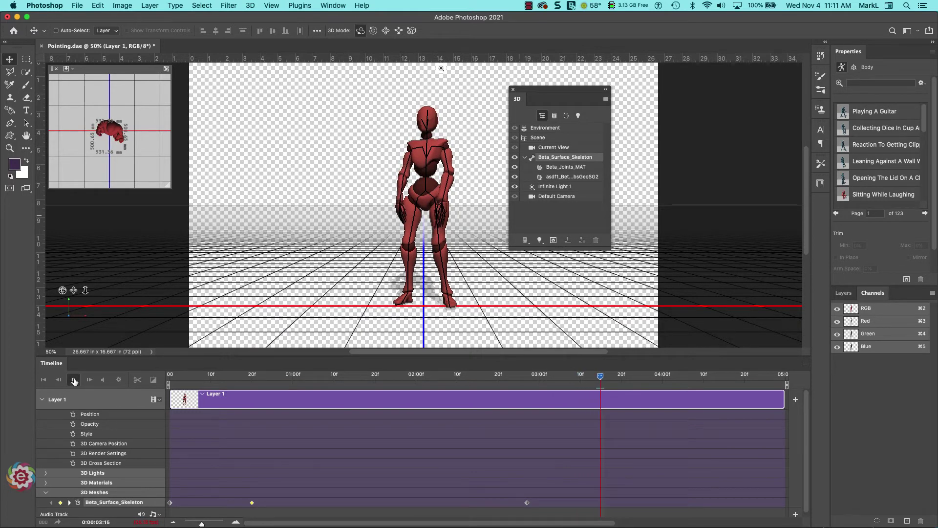
left_click(74, 380)
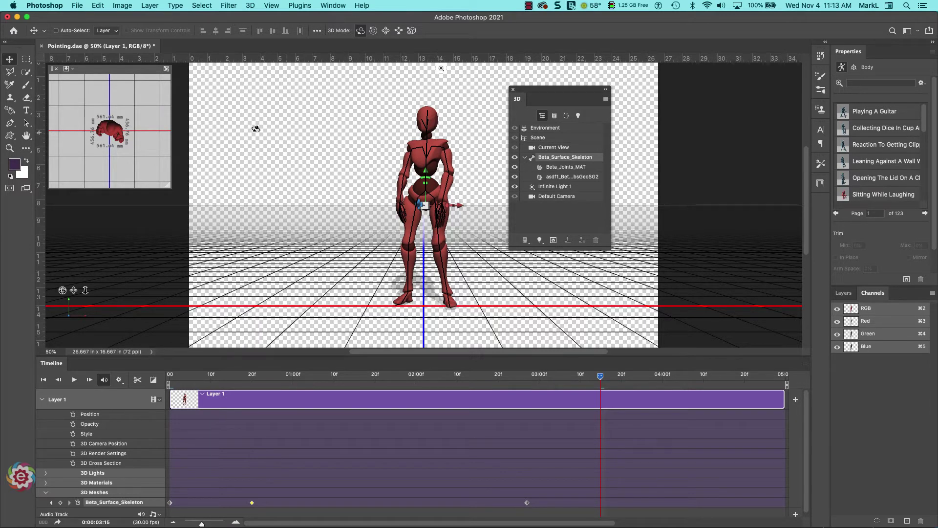
Step: In Render Video, create a new Animation folder inside WIP LOCAL and choose it as output
left_click(78, 7)
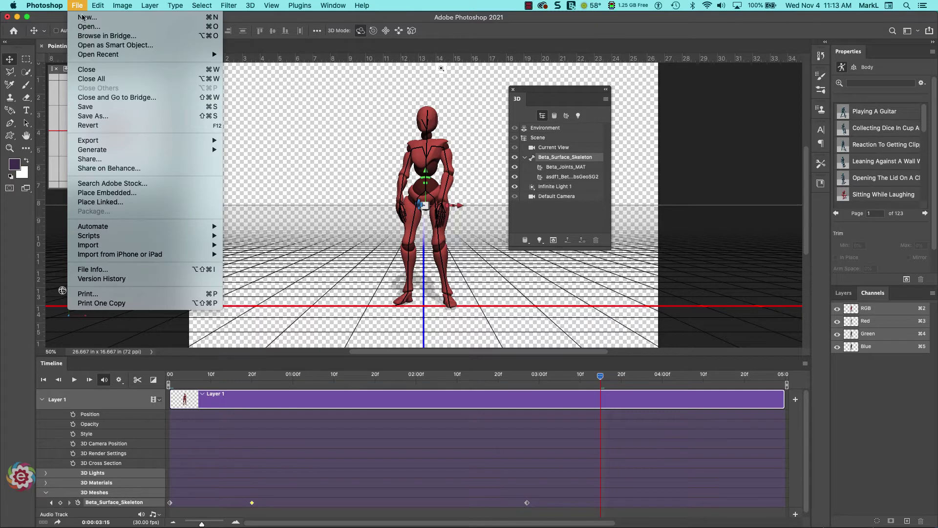
mouse_move(131, 139)
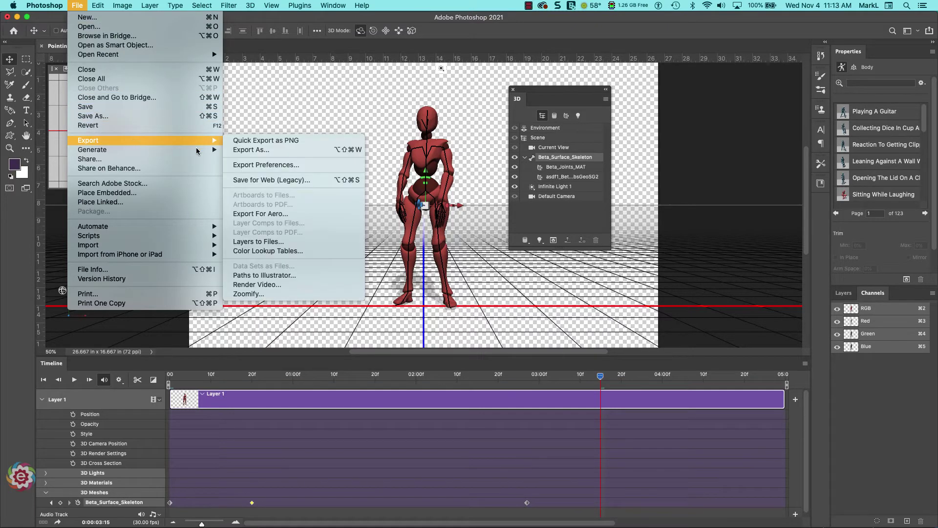
left_click(322, 286)
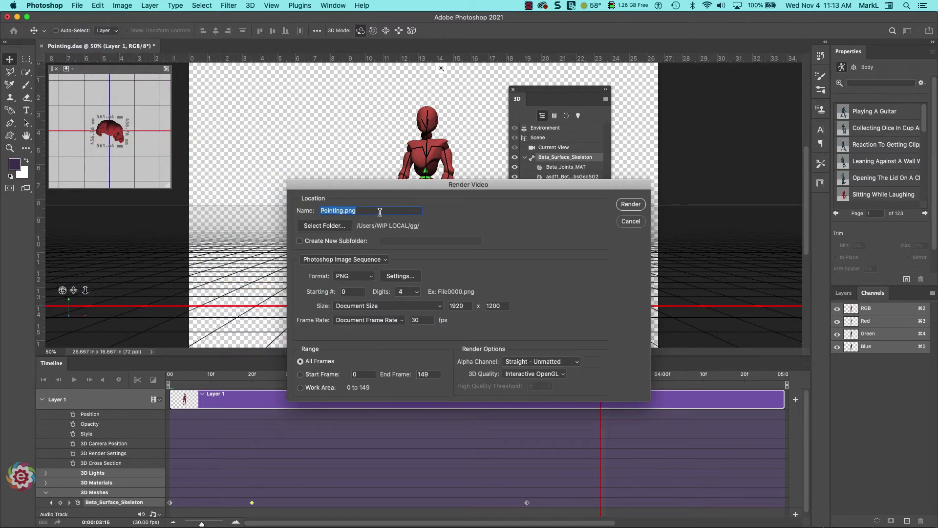
left_click(339, 227)
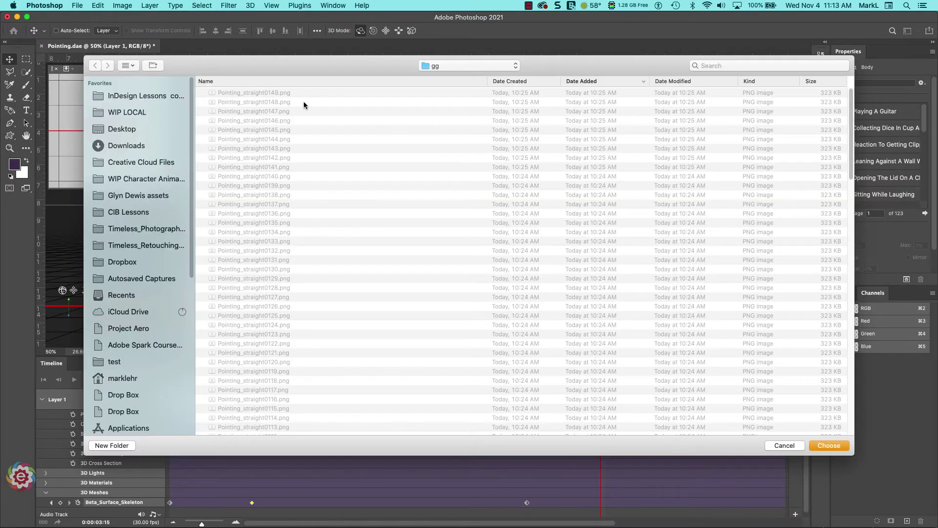
left_click(123, 113)
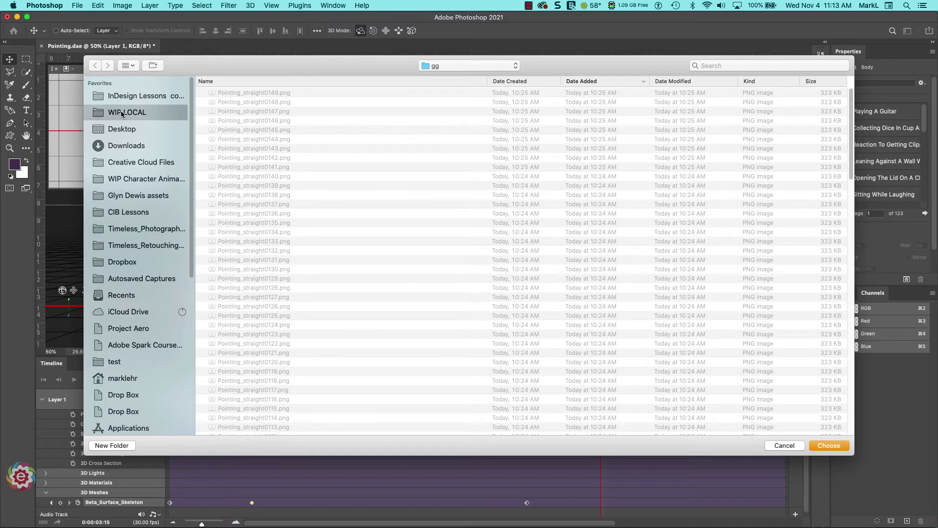
left_click(116, 446)
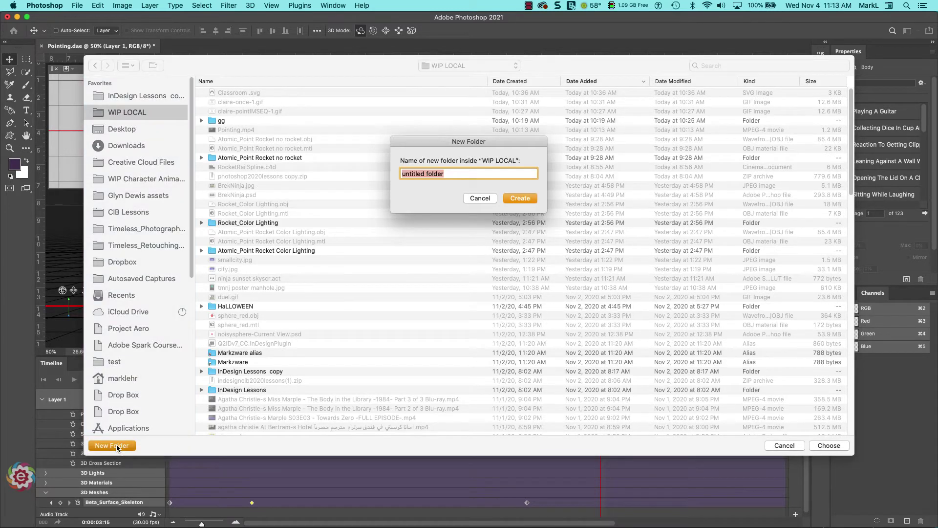
type("Animation")
key("Return")
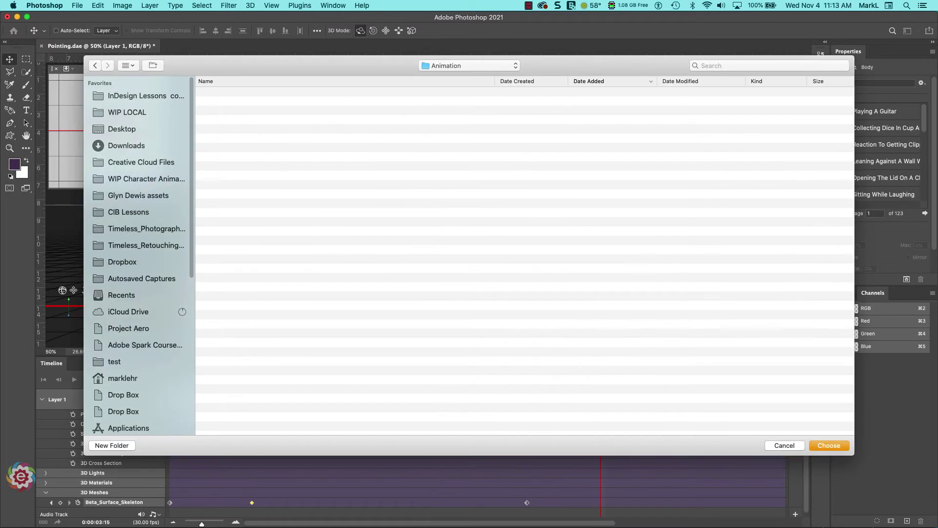
left_click(828, 445)
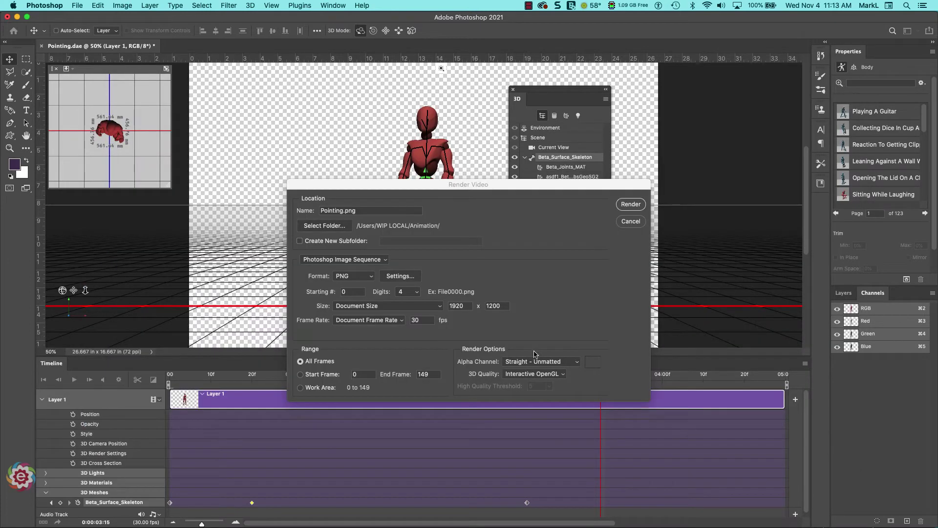
Step: Render a Photoshop Image Sequence of PNG frames with Straight - Unmatted alpha into the Animation folder
left_click(310, 262)
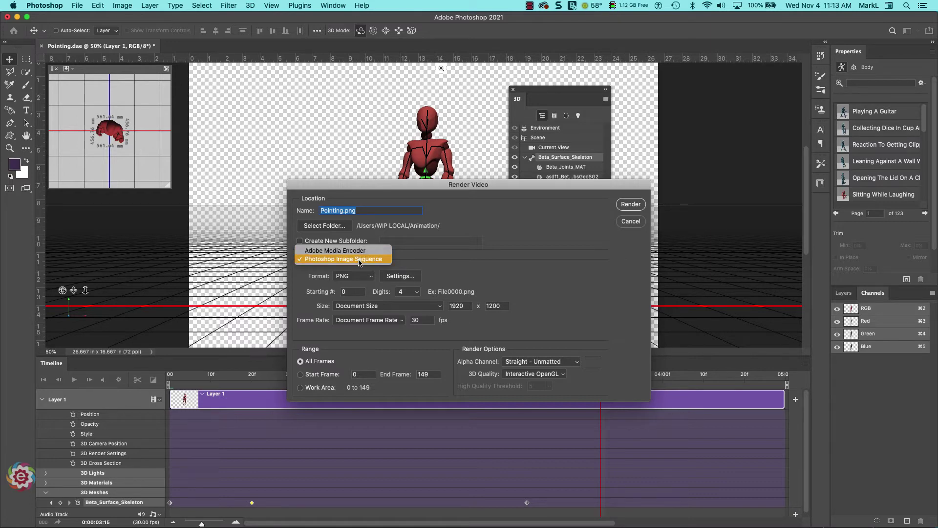
left_click(359, 259)
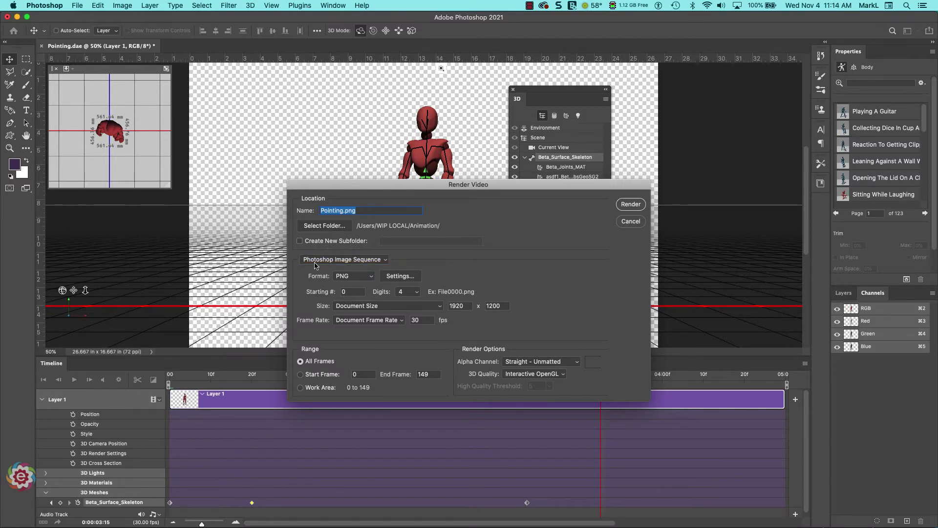
left_click(370, 277)
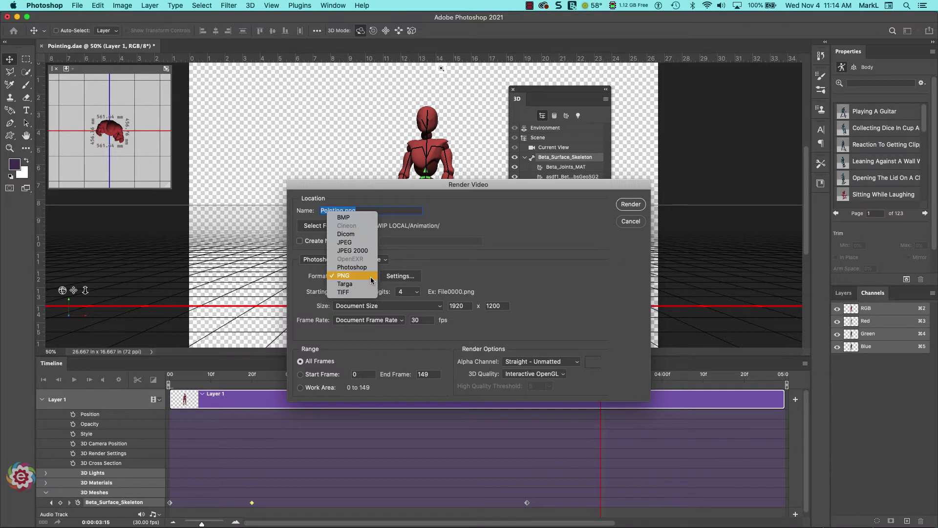
left_click(370, 277)
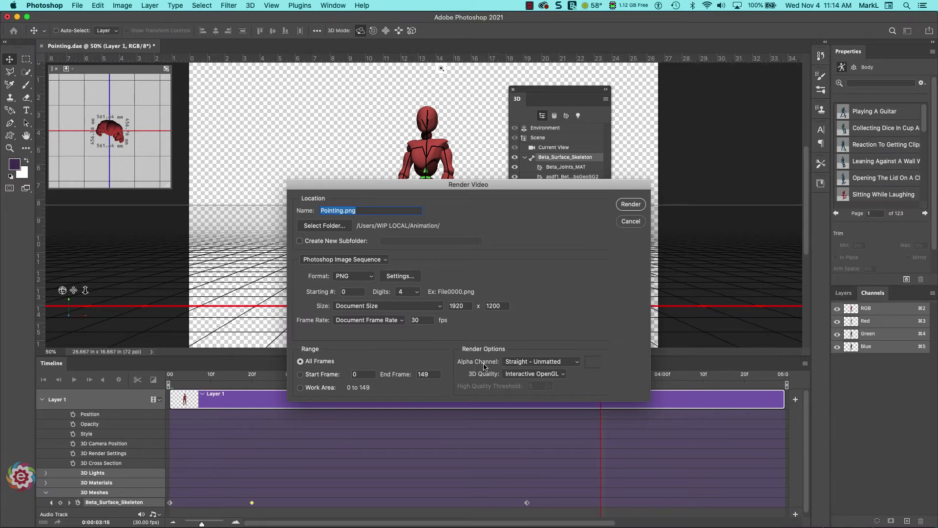
left_click(529, 367)
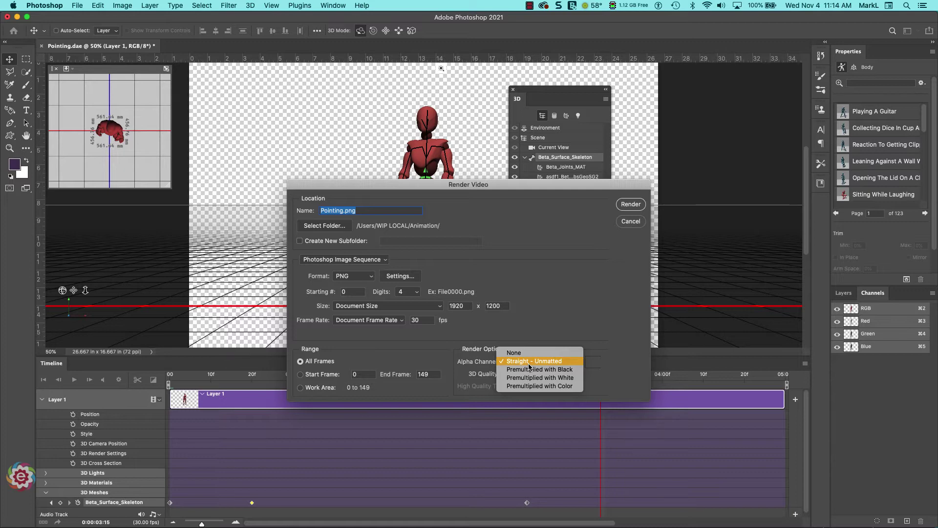
left_click(529, 364)
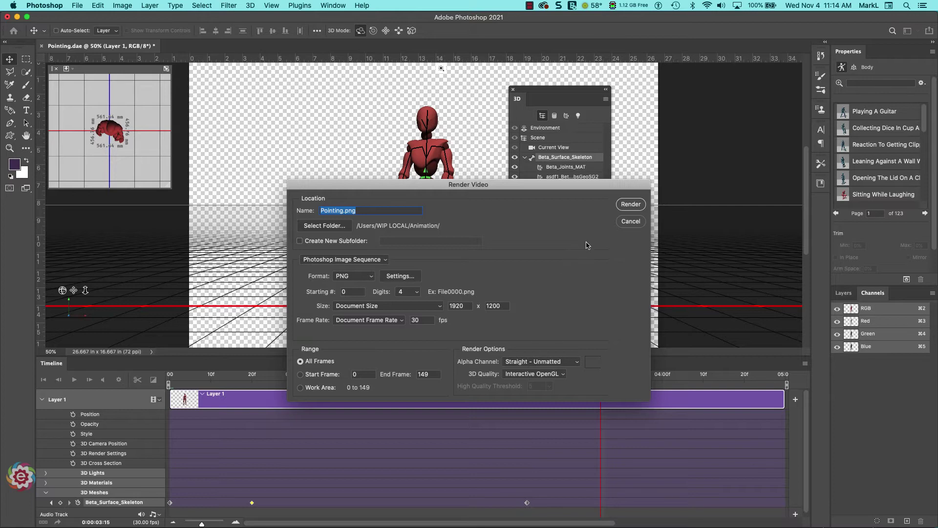
left_click(629, 205)
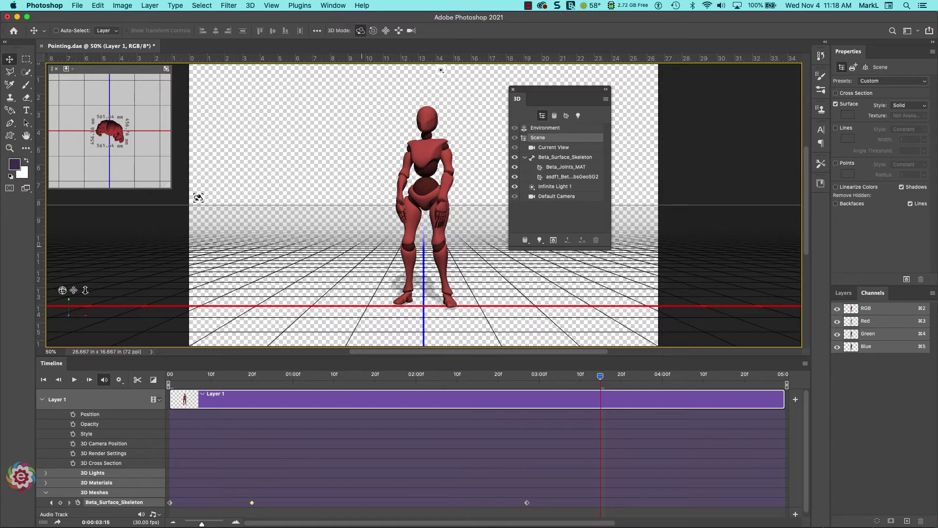
Step: Open Pointing0000.png from WIP LOCAL > Animation as an image sequence at 30 fps
left_click(77, 6)
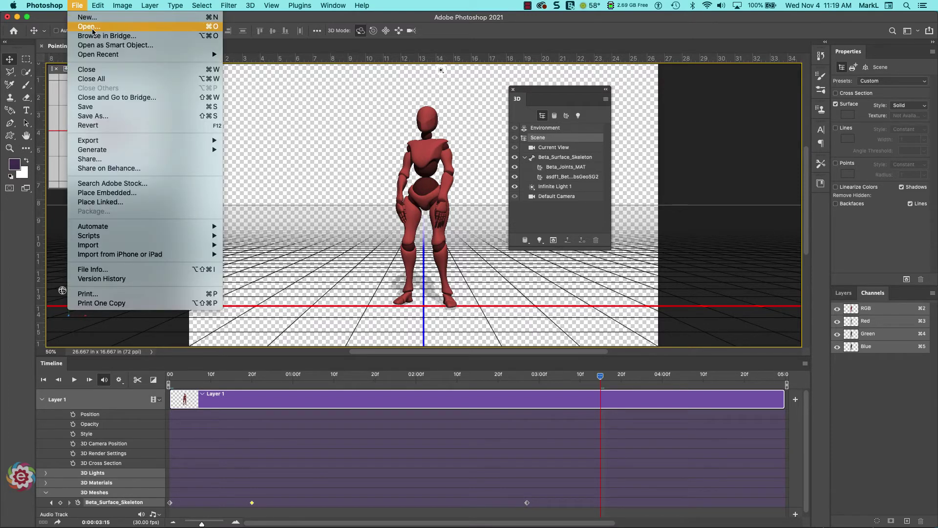
key("Escape")
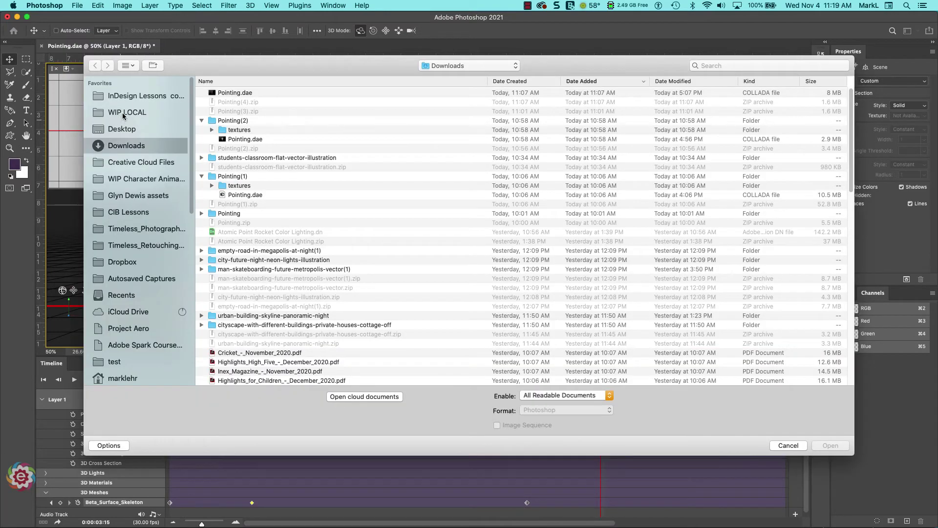
left_click(125, 112)
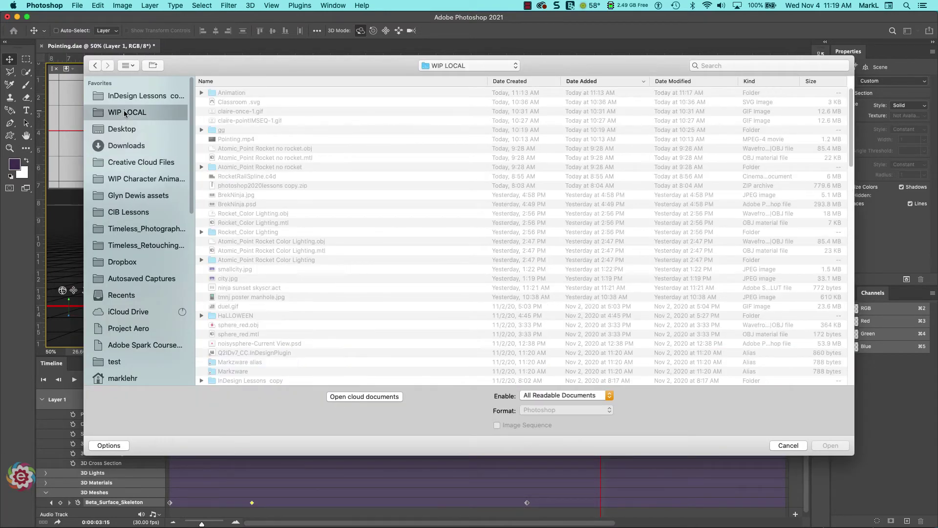
double_click(213, 93)
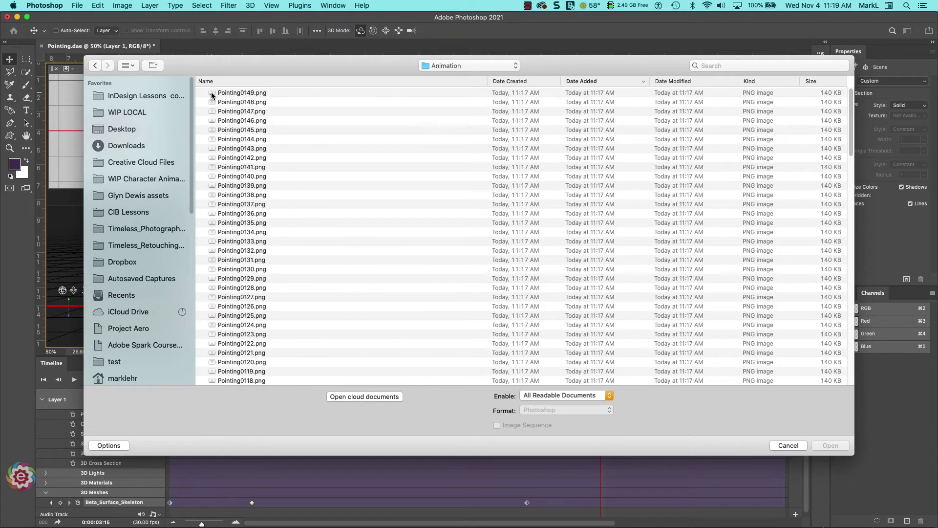
left_click(515, 82)
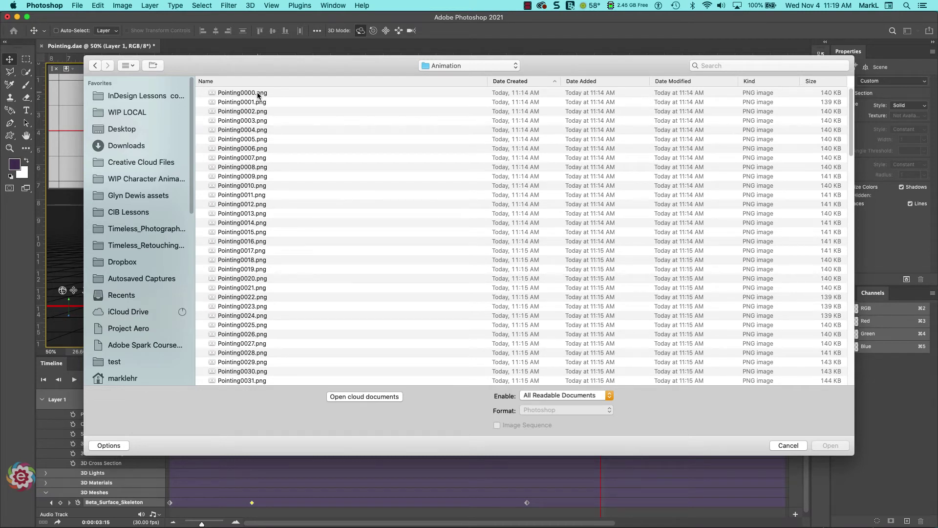
left_click(257, 92)
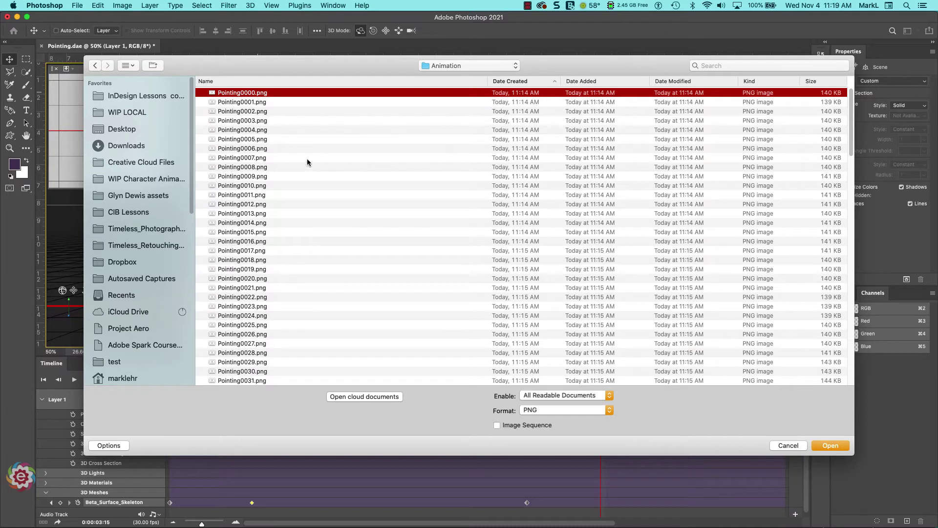
left_click(497, 425)
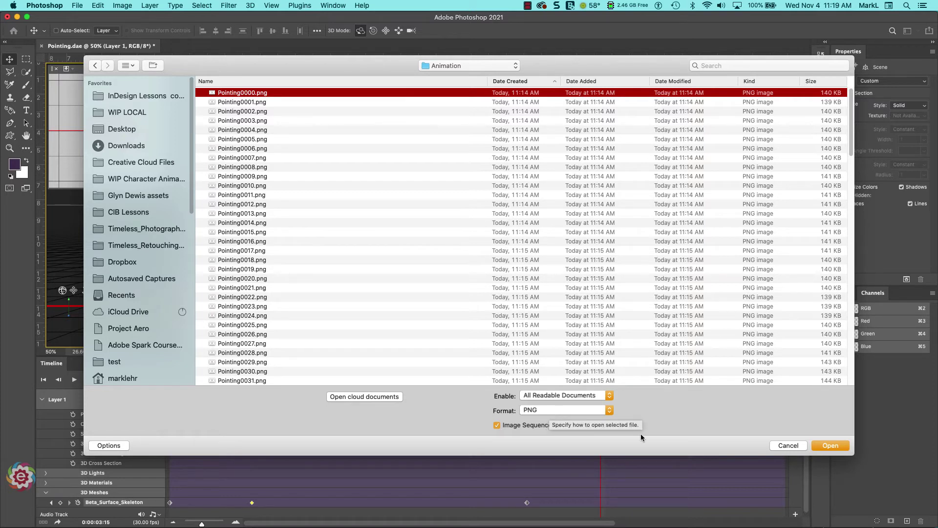
left_click(831, 446)
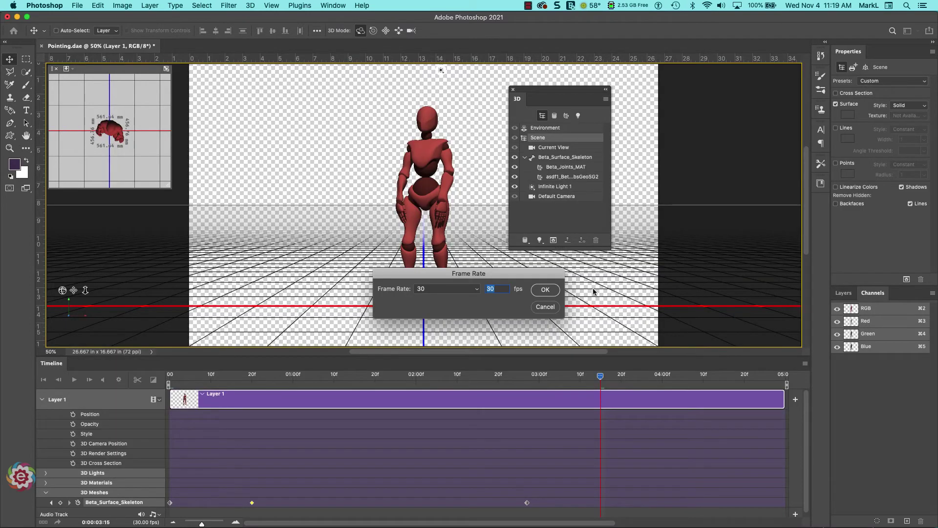
left_click(546, 290)
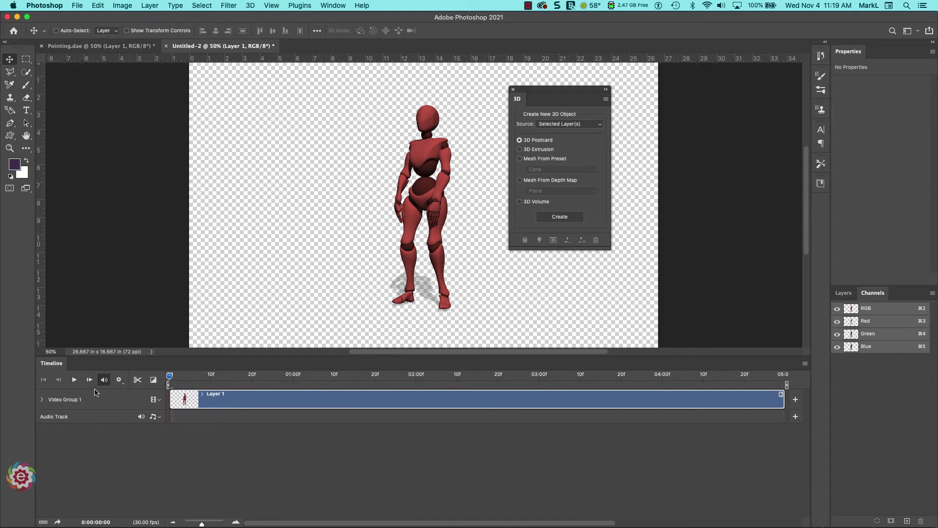
Step: Play the imported sequence and stop it at 0:00:02:08 to check the pointing motion
left_click(74, 382)
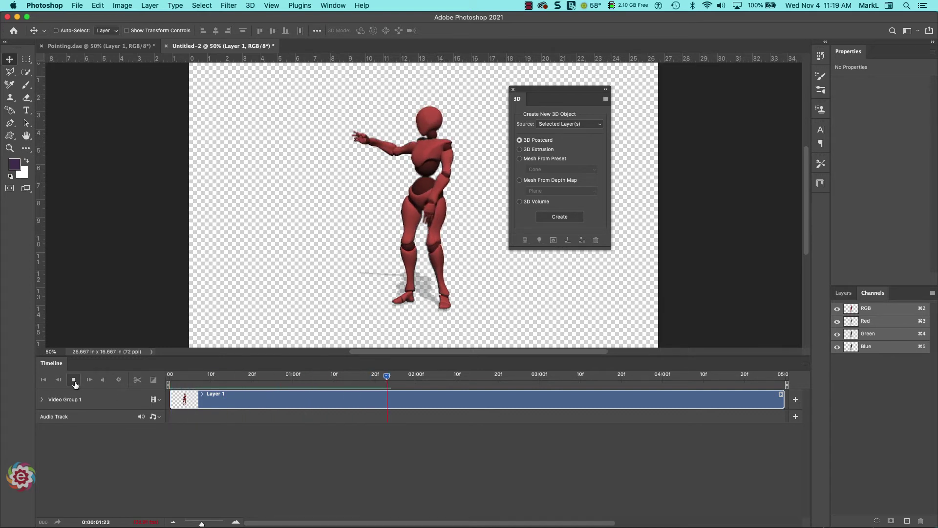
left_click(74, 380)
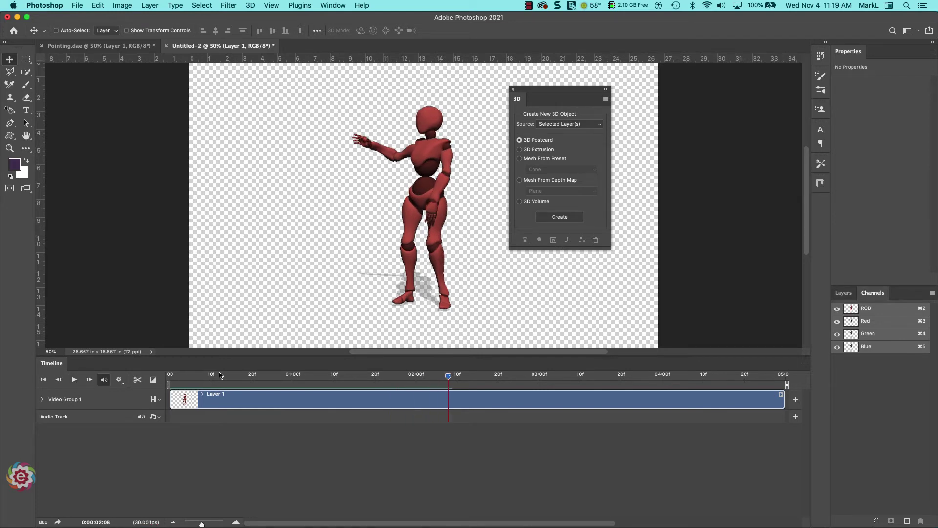
left_click(77, 6)
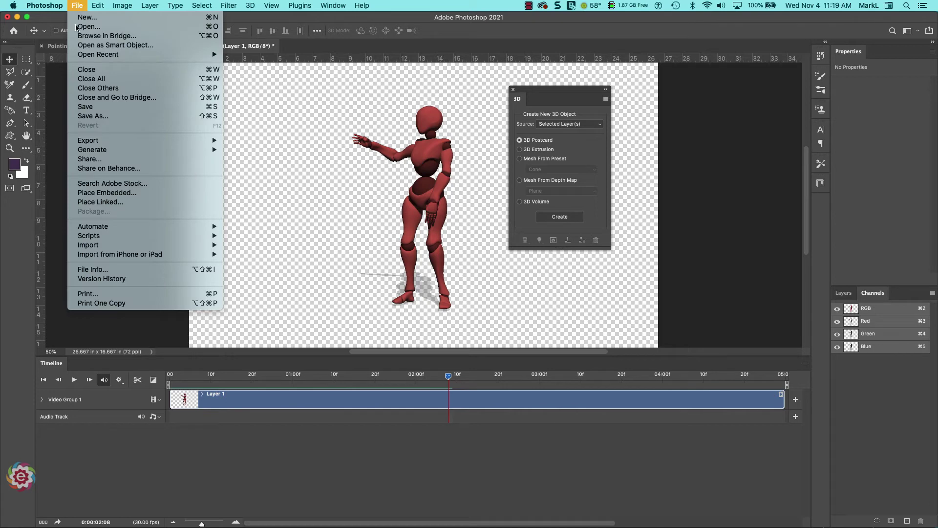
Step: In Save for Web (Legacy), set the GIF's Looping Options to Once
mouse_move(102, 142)
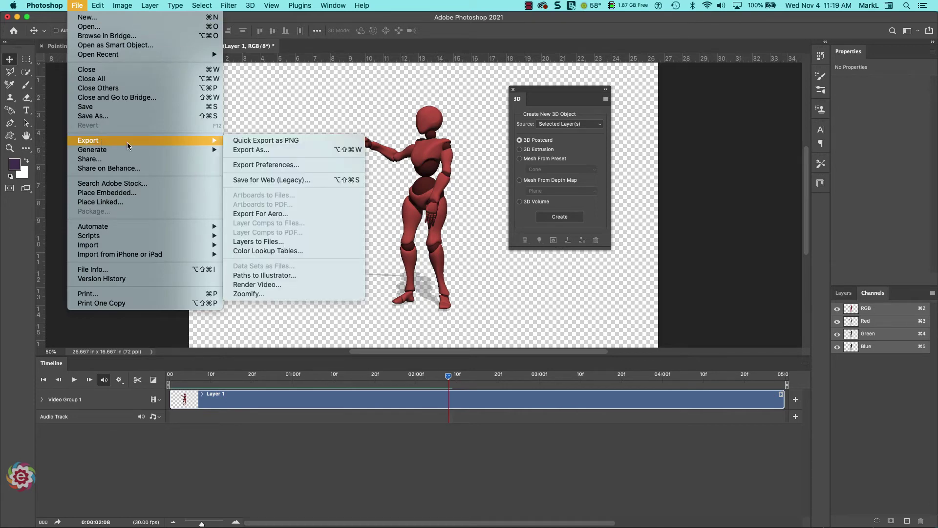
left_click(296, 180)
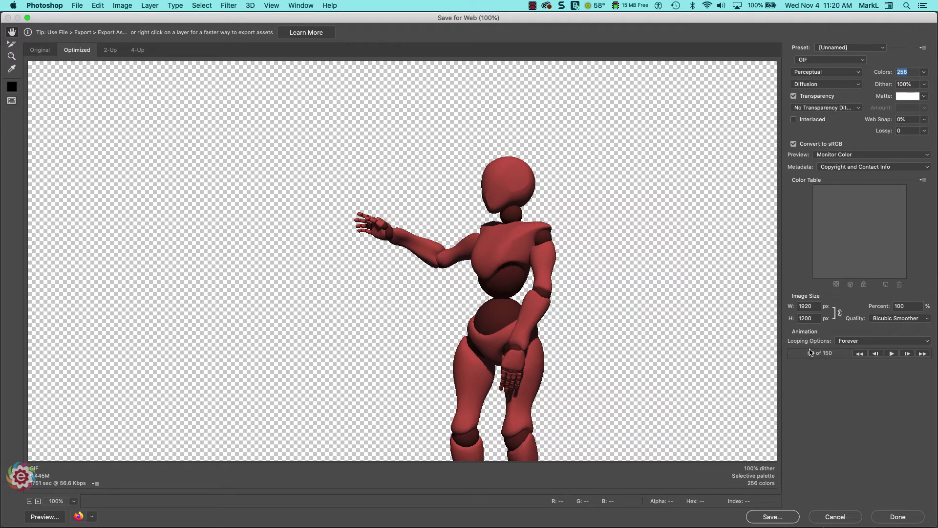
left_click(849, 345)
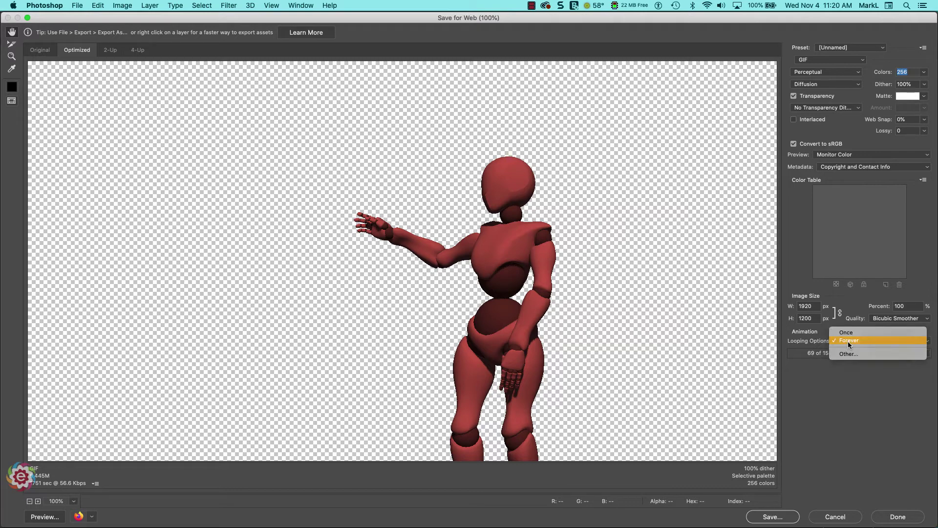
left_click(850, 333)
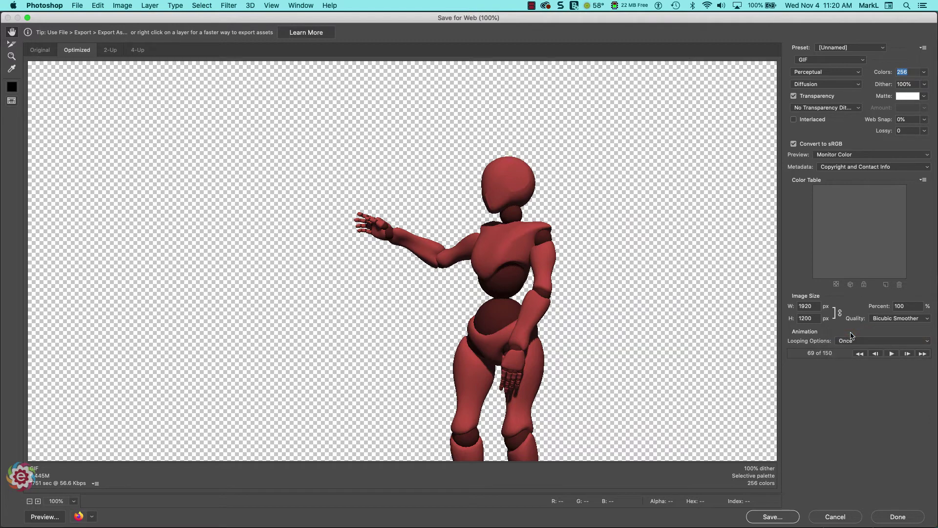
Step: Save the GIF as 'Bot Pointing' in WIP LOCAL and minimize Photoshop
left_click(773, 518)
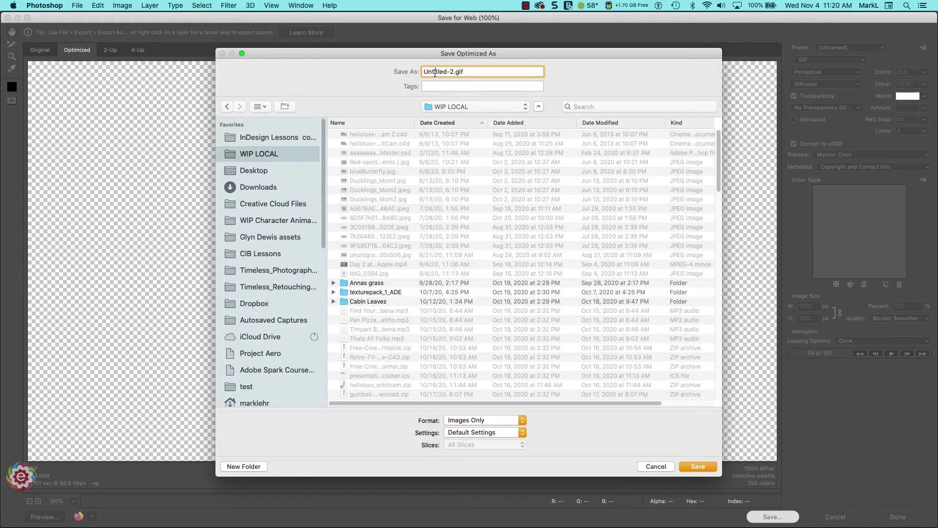
double_click(435, 72)
type("Bot Poin")
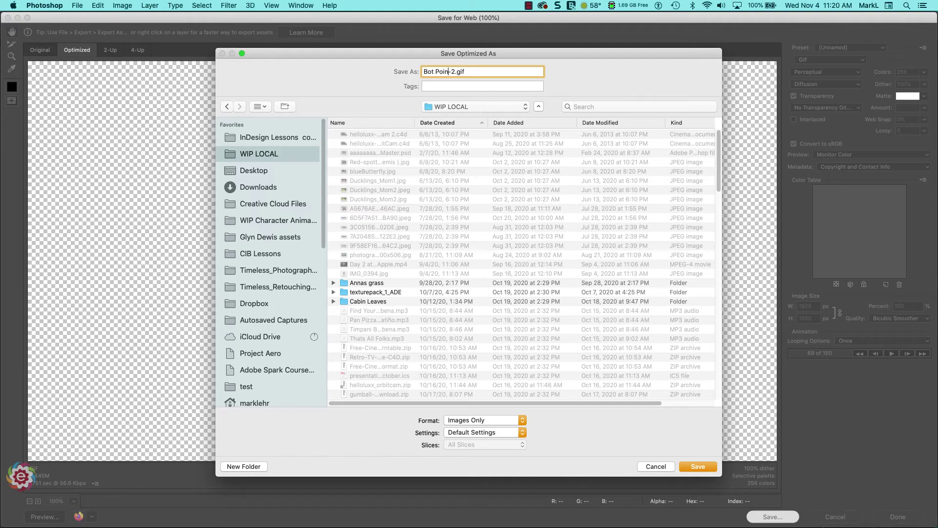
type("ting")
left_click(698, 466)
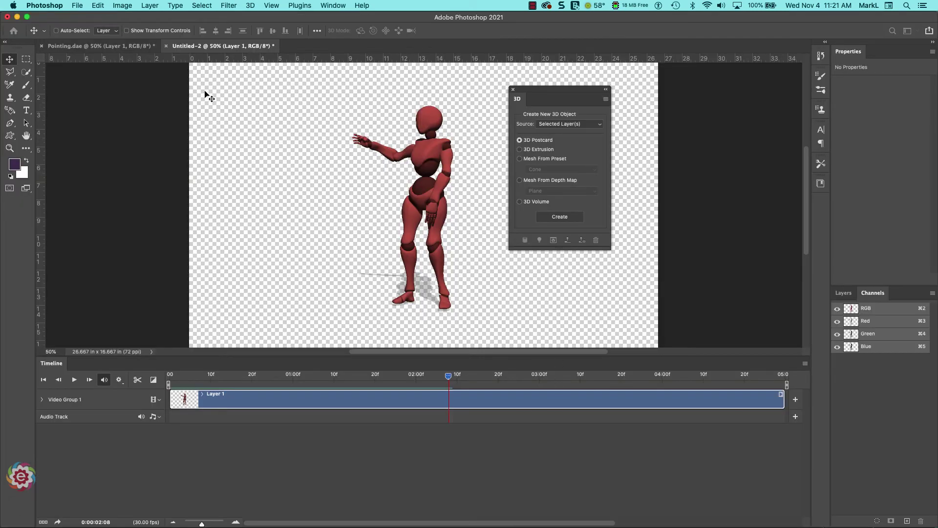
left_click(17, 19)
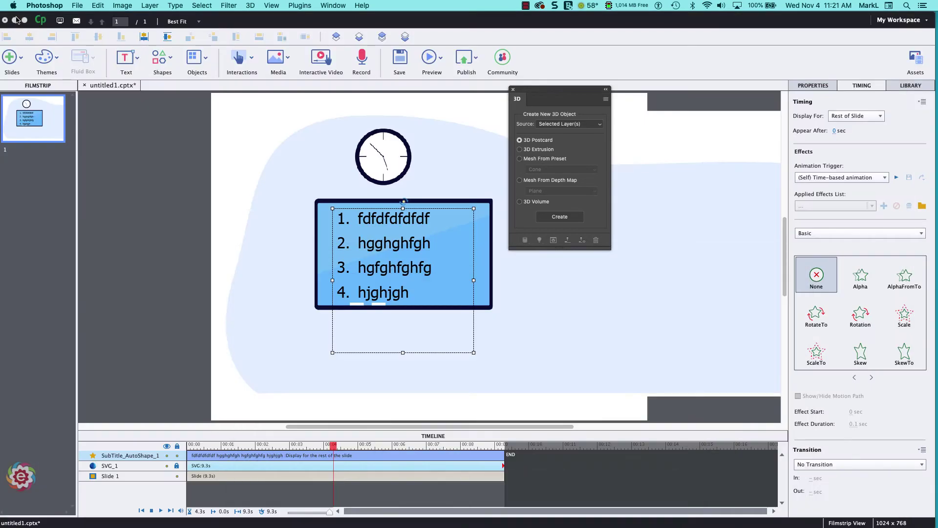
Step: Rewind the slide timeline playhead to 0:00 and leave the list board deselected
left_click(137, 211)
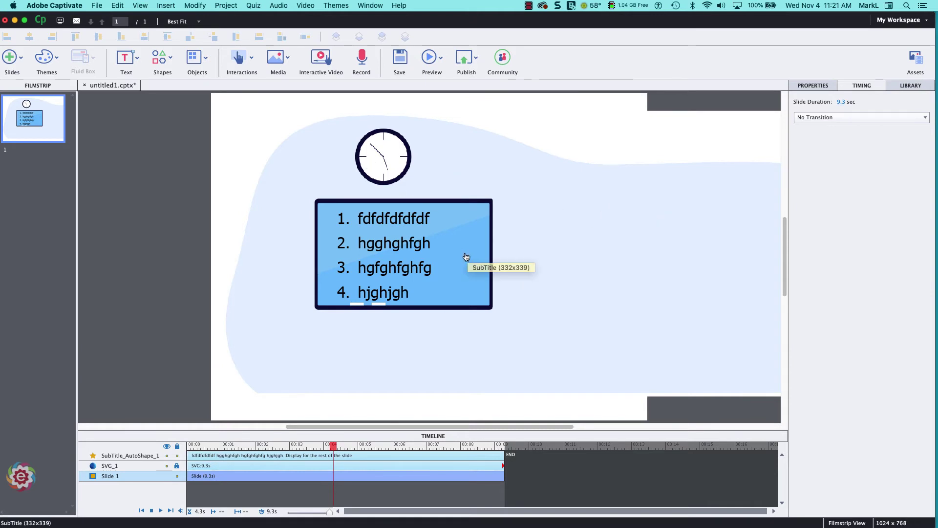
left_click(384, 266)
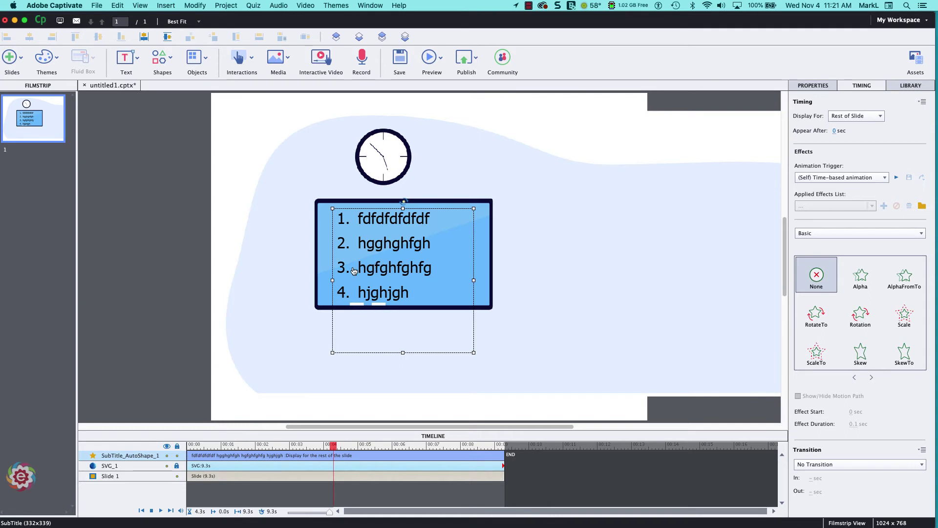
left_click_drag(333, 446, 188, 445)
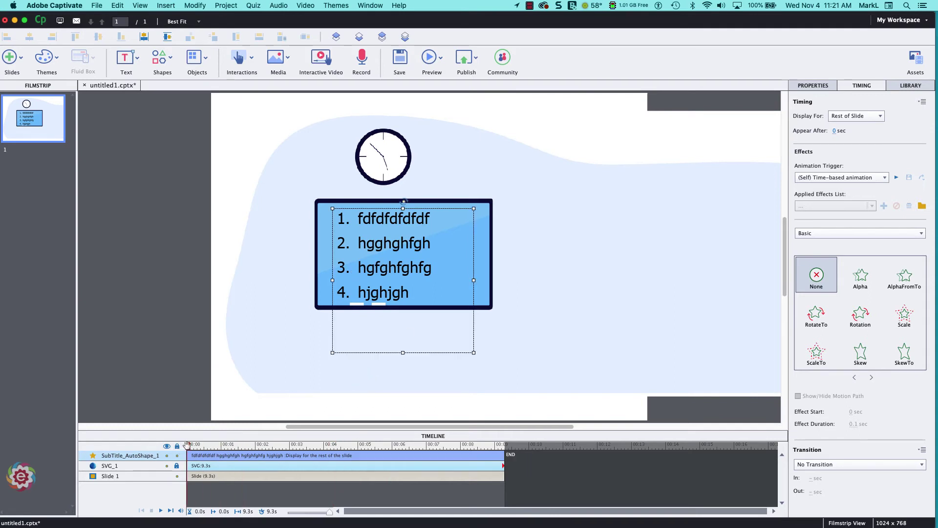
left_click(179, 337)
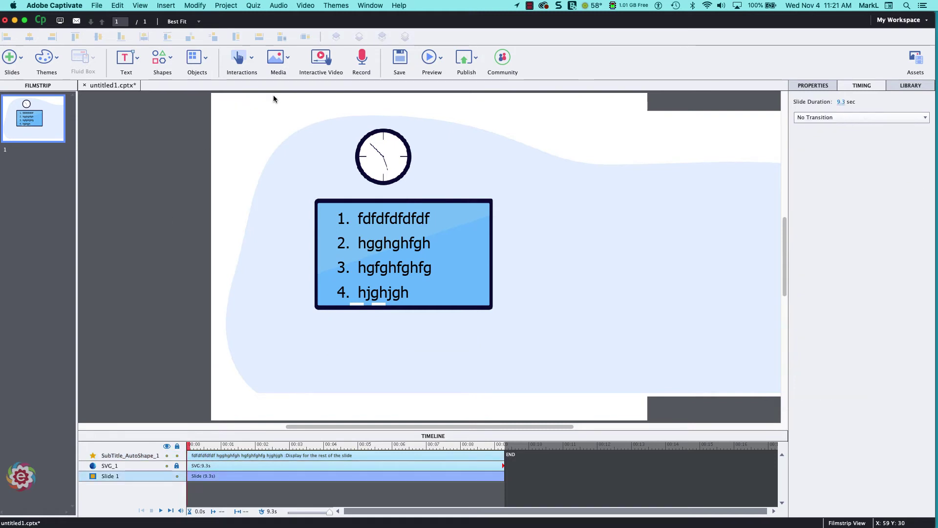
Step: Insert Bot-Pointing-2.gif from WIP LOCAL onto the slide as an animation
left_click(276, 60)
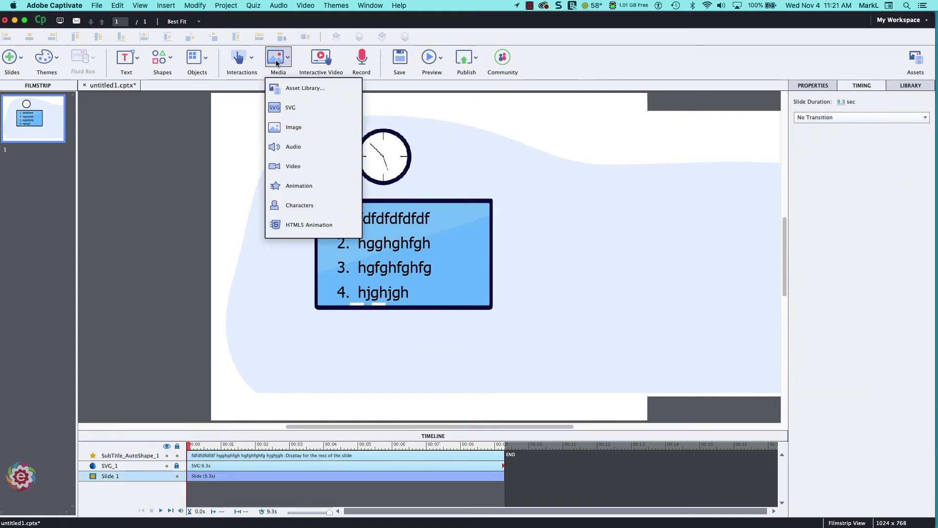
left_click(330, 186)
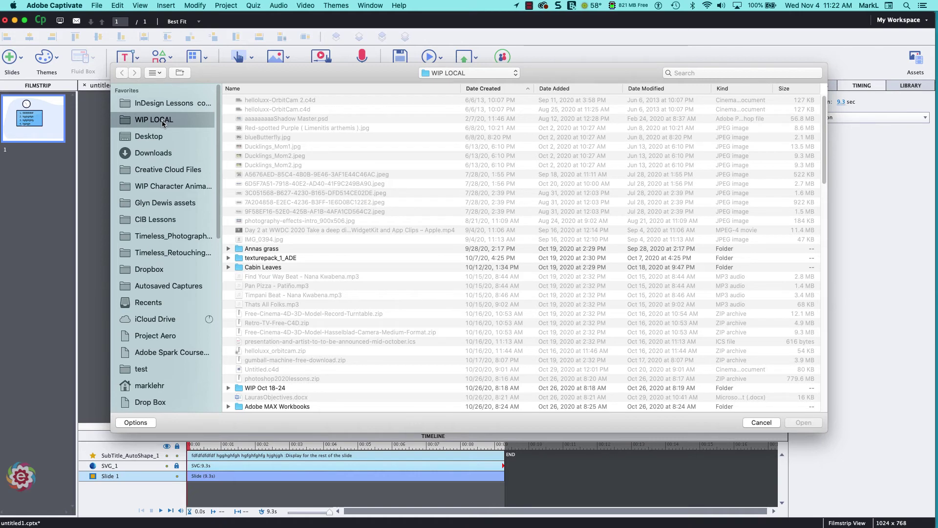
left_click(552, 87)
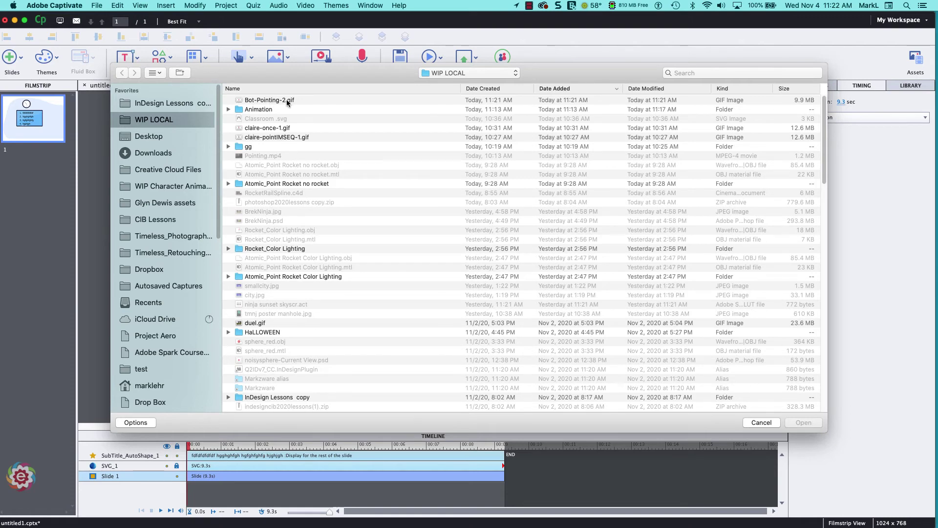
double_click(264, 100)
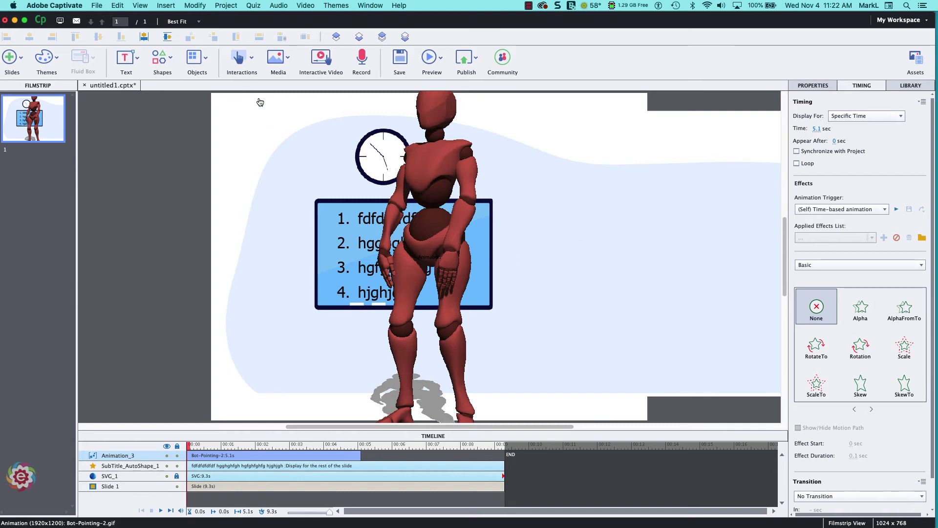
Step: At 50% zoom, resize Animation_3 to 1209x756 beside the list board, then return to Best Fit
left_click(177, 23)
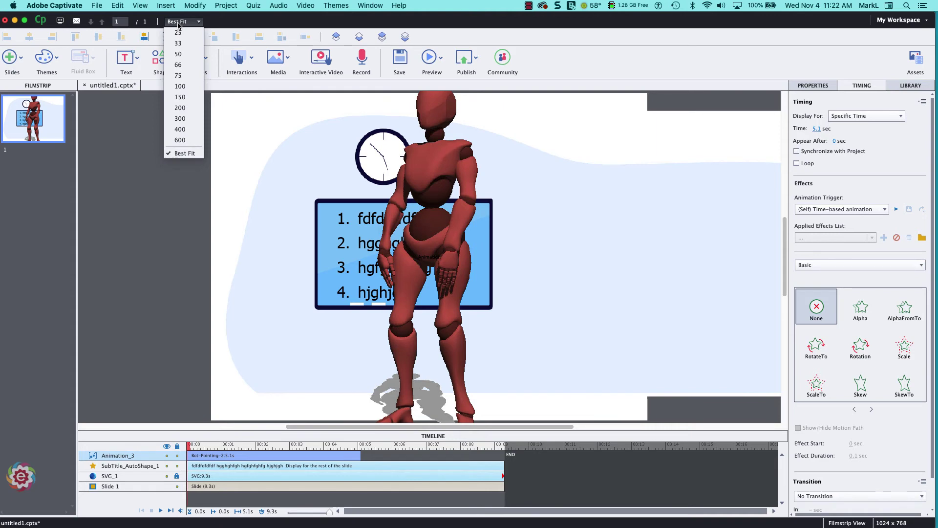
left_click(178, 54)
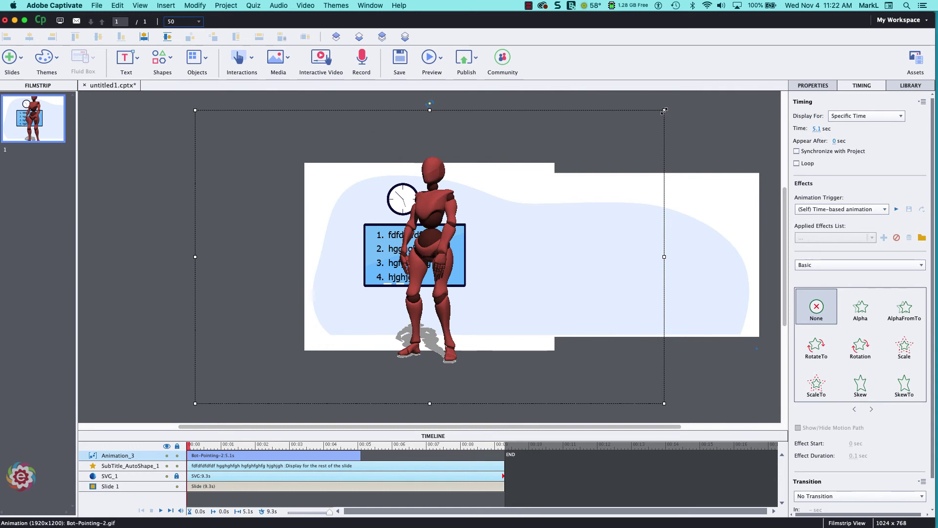
left_click_drag(664, 111, 565, 195)
left_click(381, 325)
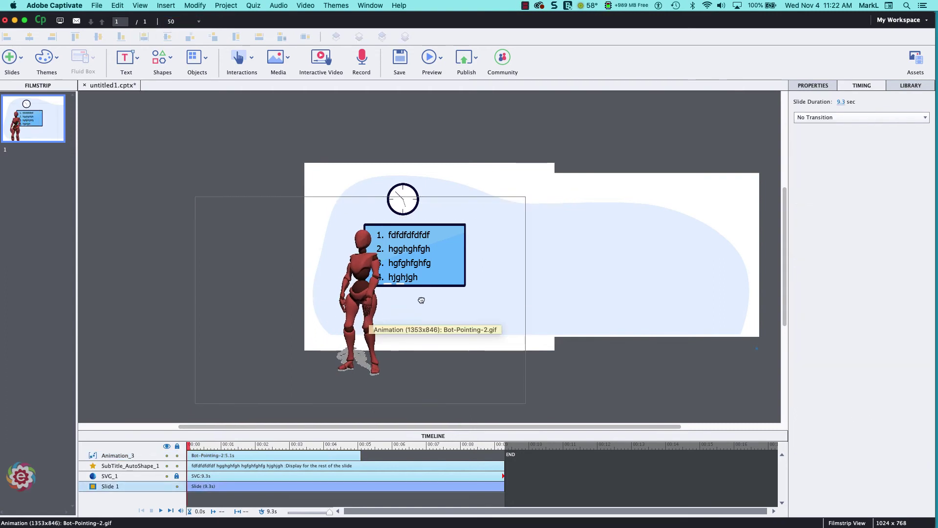
left_click_drag(431, 298, 501, 283)
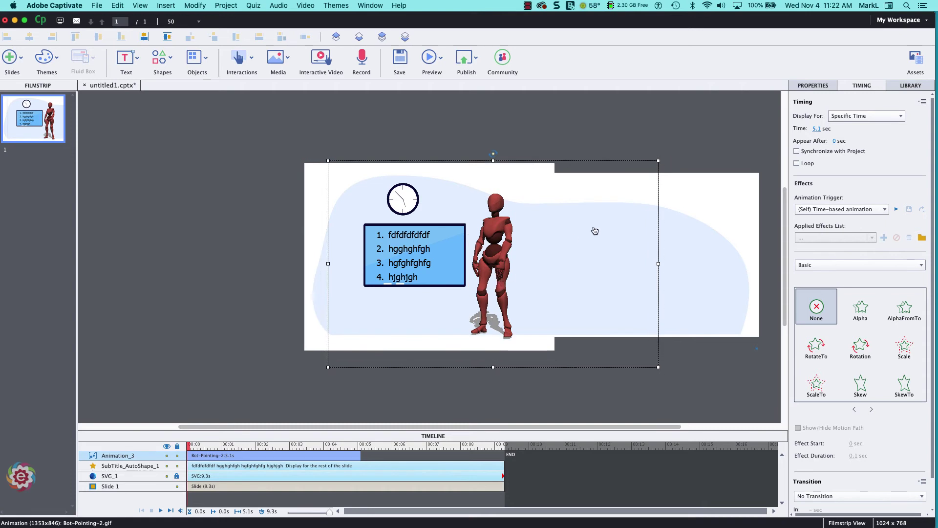
left_click_drag(658, 161, 638, 185)
left_click(638, 186)
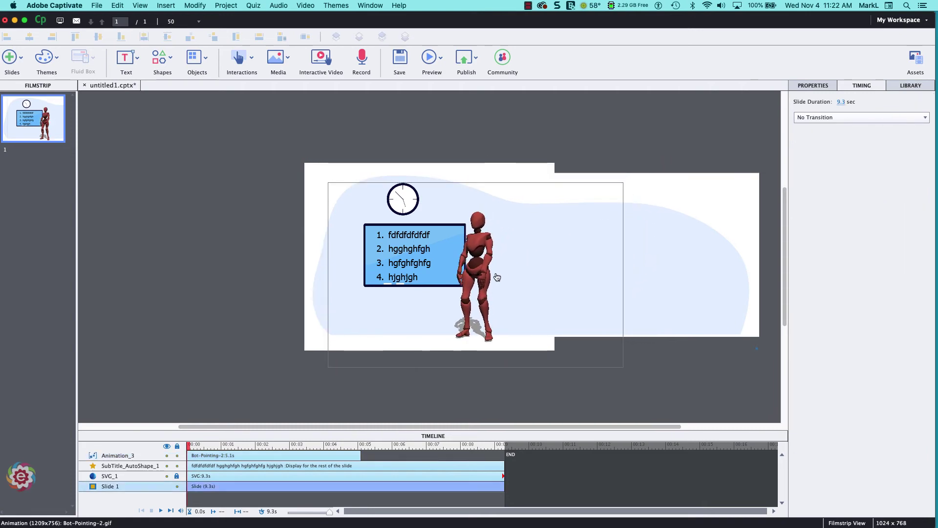
left_click_drag(470, 288, 489, 284)
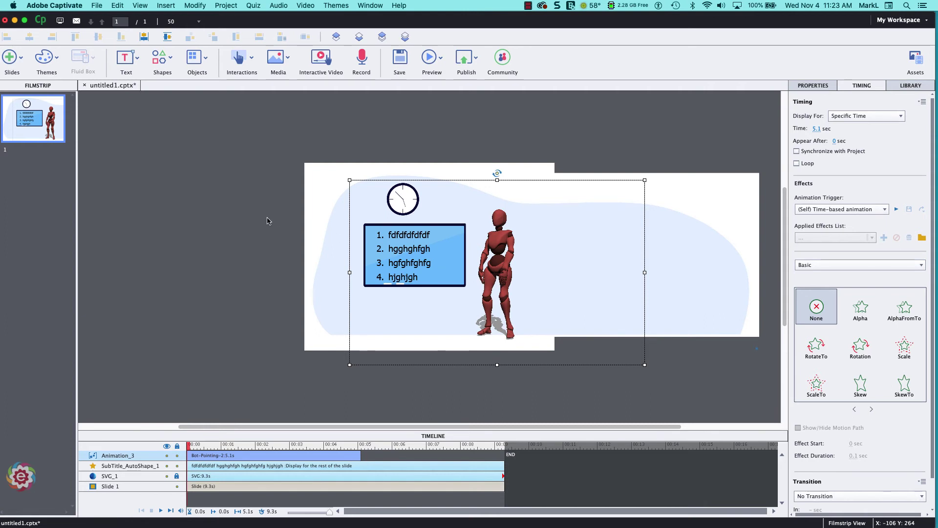
left_click(171, 23)
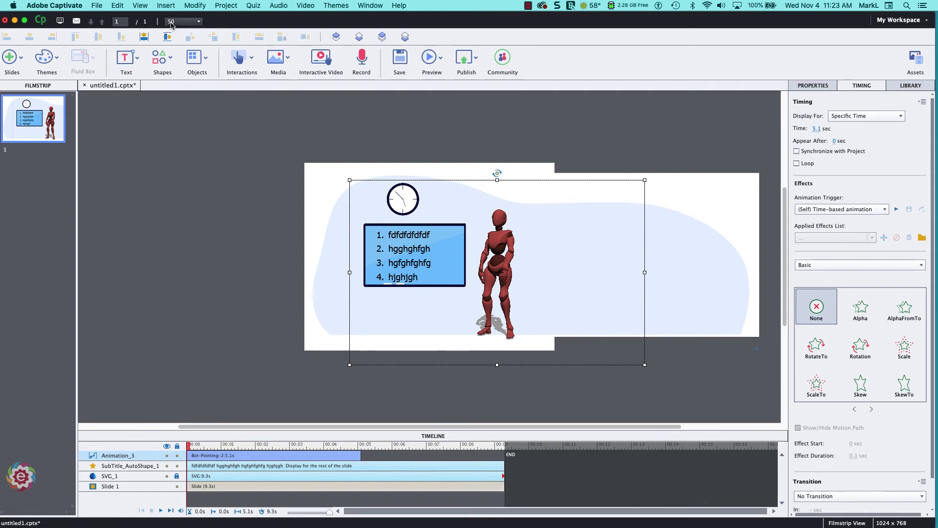
left_click(171, 23)
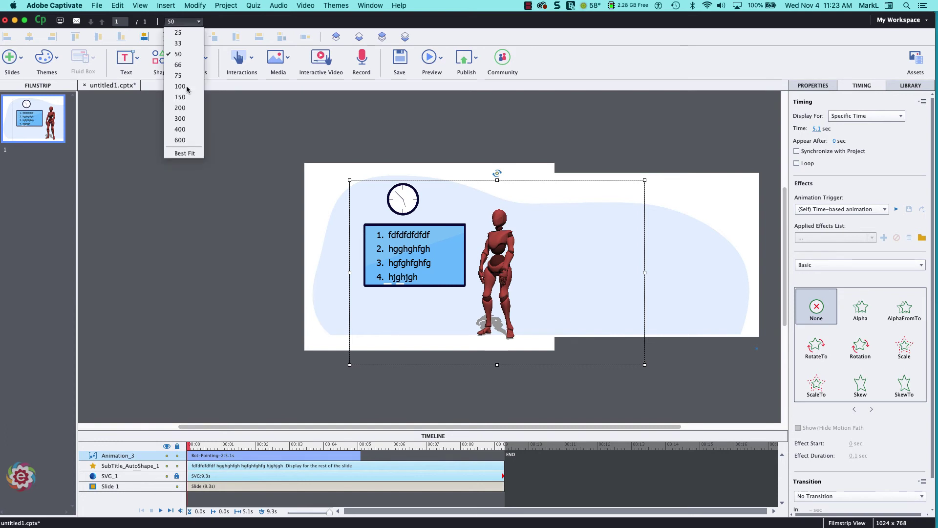
left_click(187, 153)
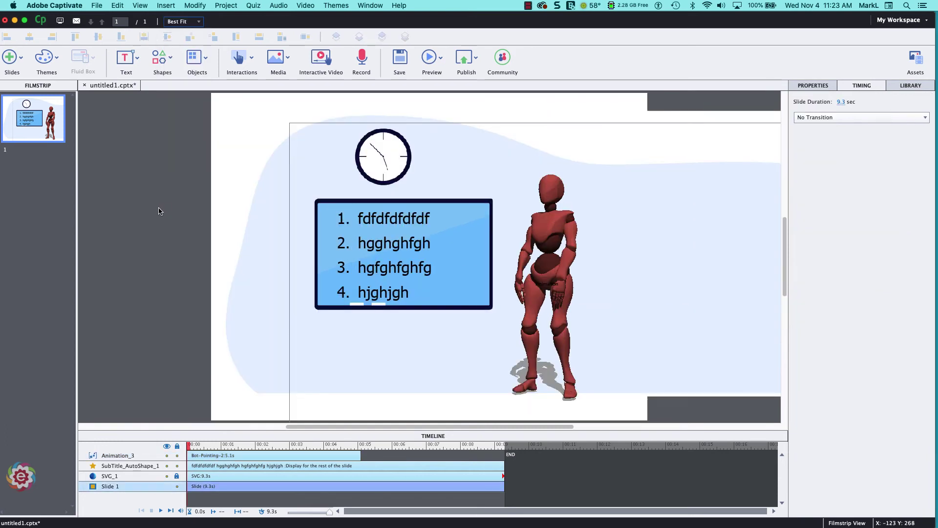
Step: Stretch Animation_3's timeline bar to the slide's 9.3 s end and replay the slide
left_click(161, 511)
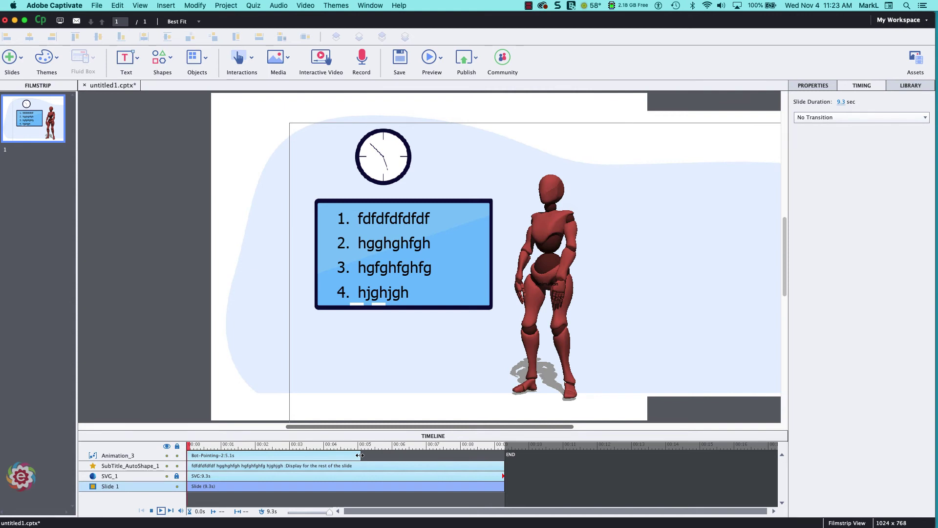
left_click_drag(359, 455, 506, 462)
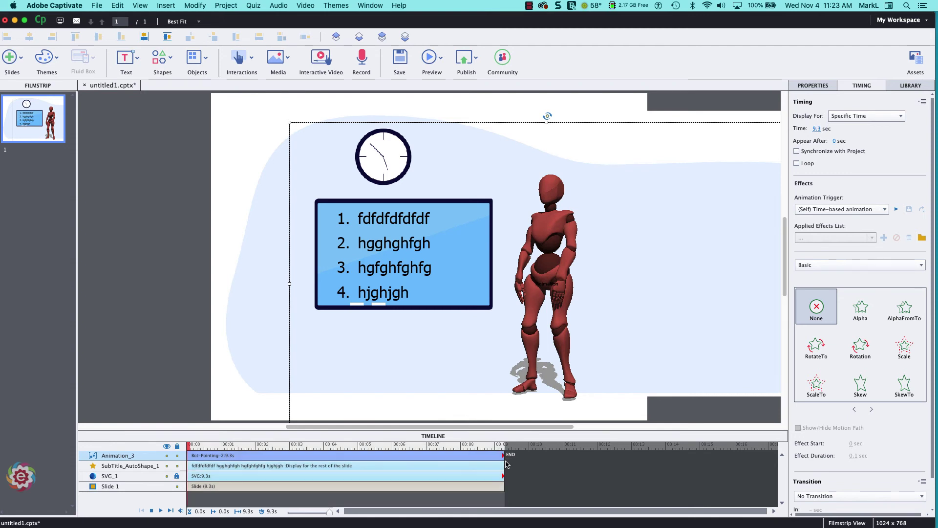
left_click(160, 511)
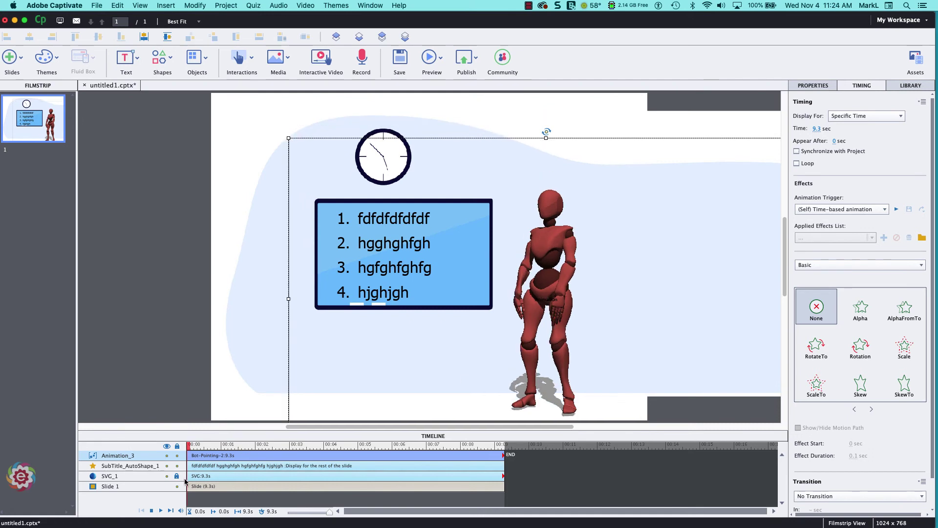
left_click(160, 512)
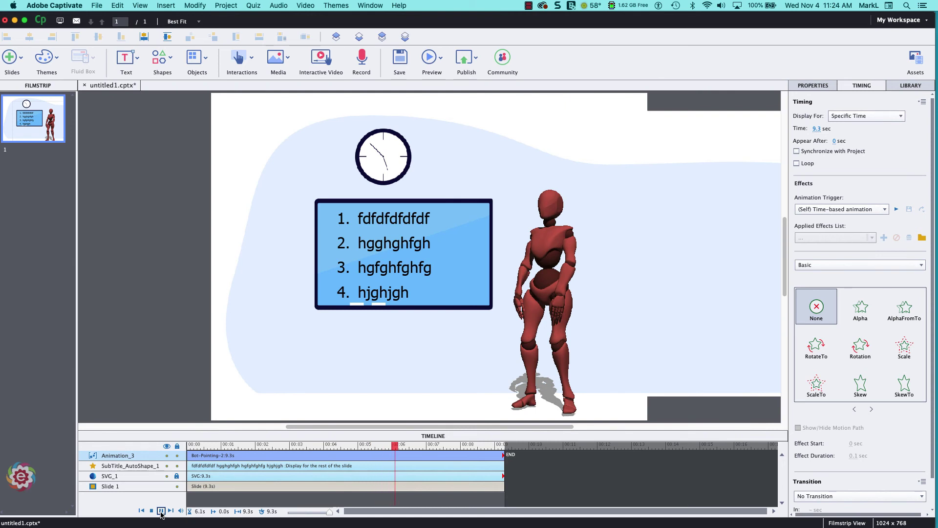
Step: Stop playback and apply the EaseInLeft entrance effect to Animation_3
left_click(161, 511)
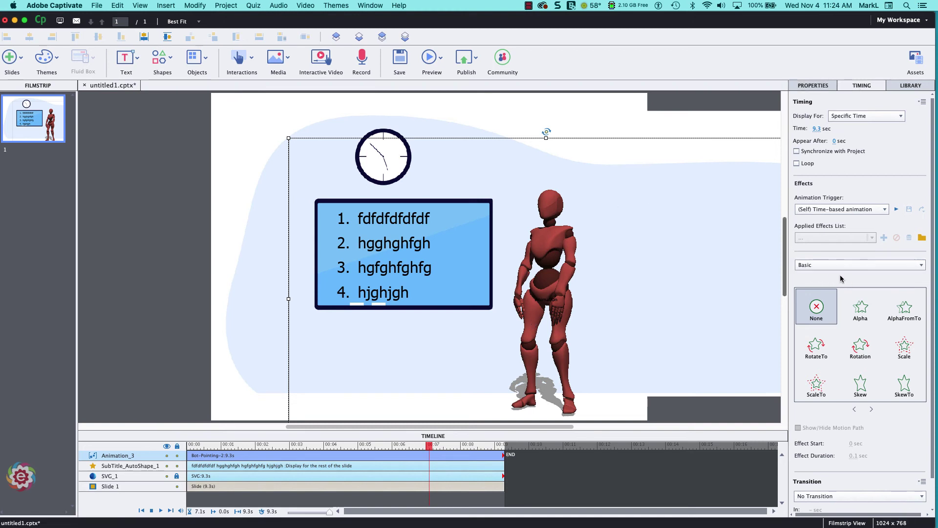
left_click(815, 265)
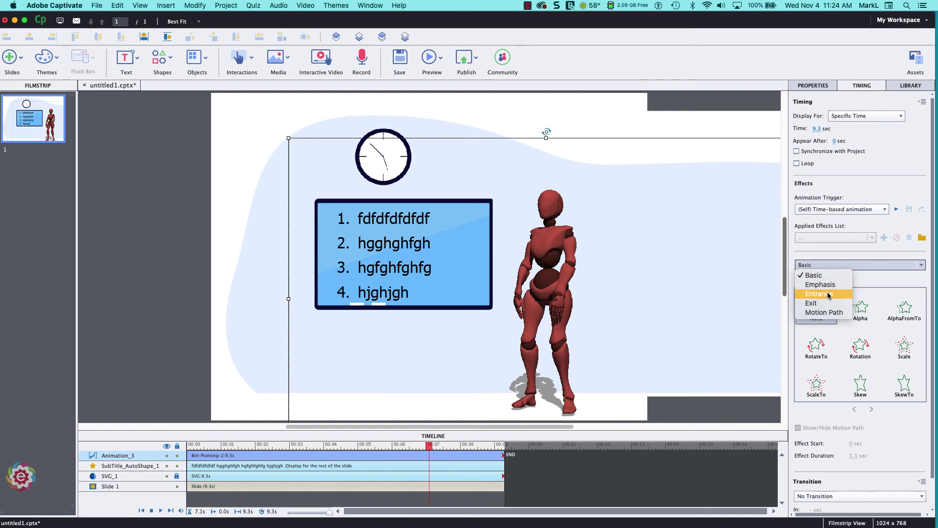
left_click(828, 294)
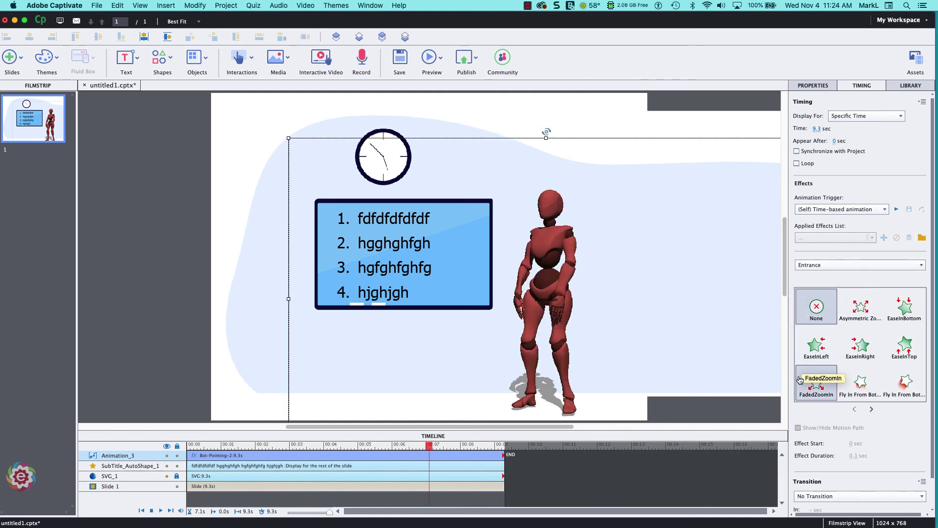
left_click(815, 350)
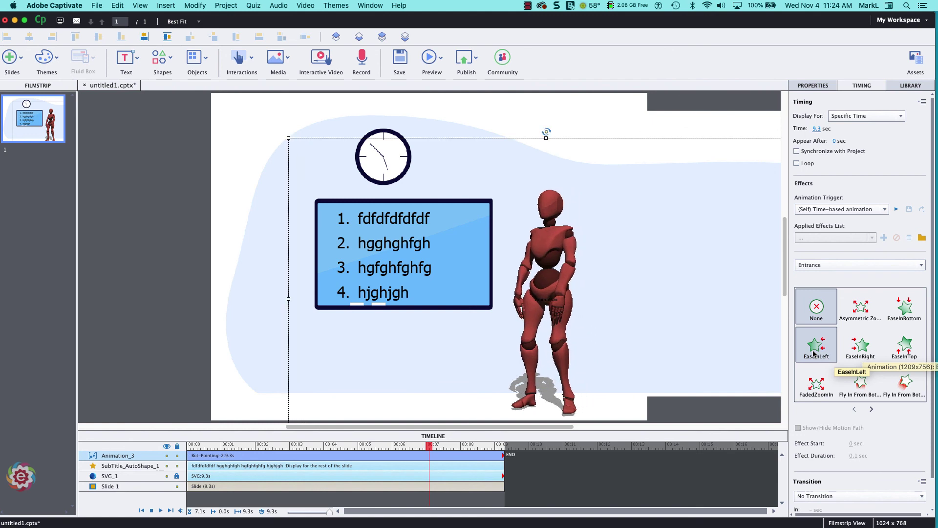
left_click(814, 352)
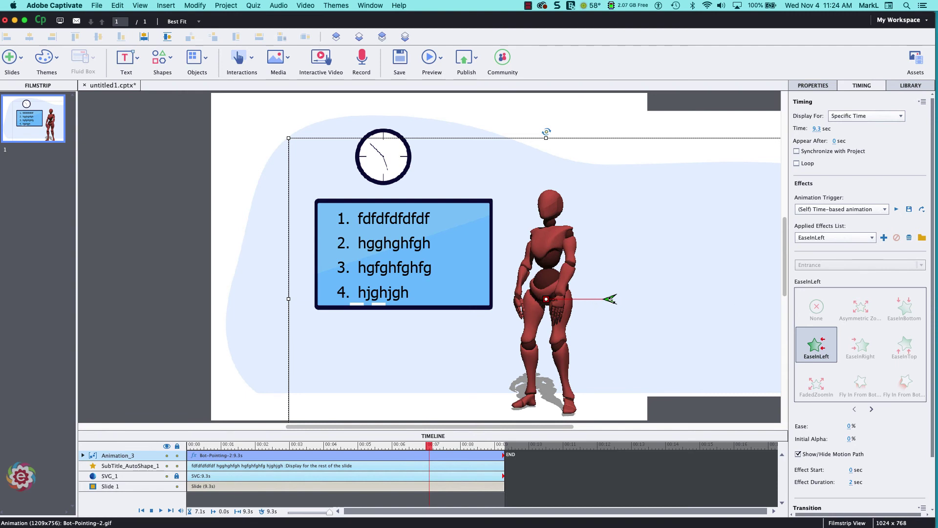
Step: Move the entrance path's start farther right, rewind, and play the entrance
left_click_drag(610, 299, 718, 298)
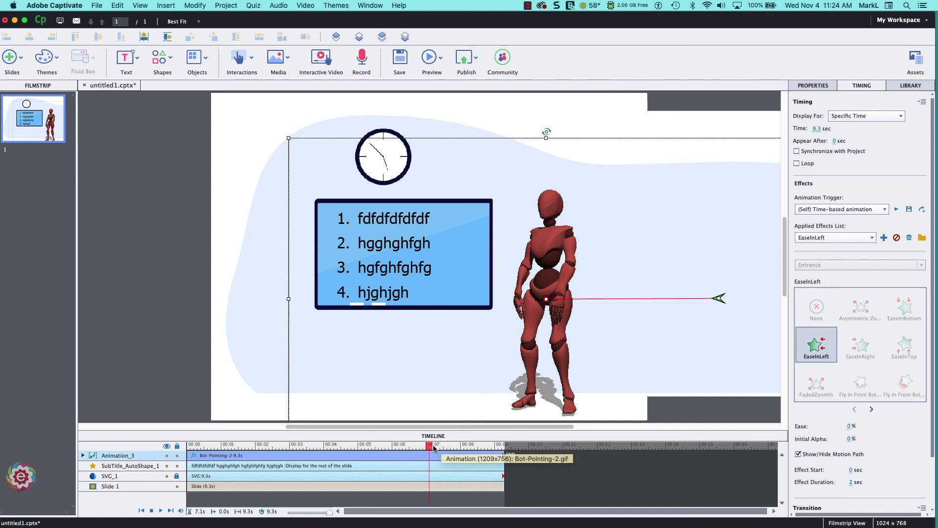
left_click_drag(429, 446, 179, 519)
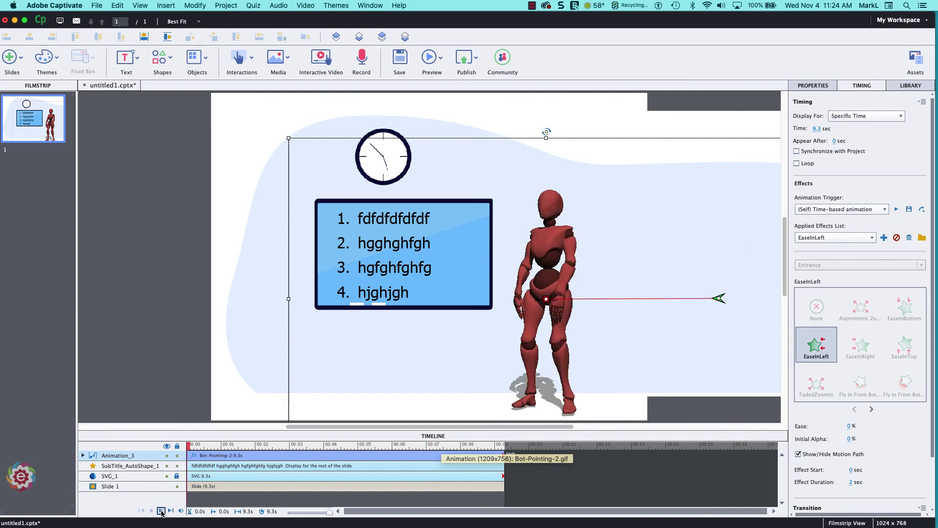
left_click(161, 510)
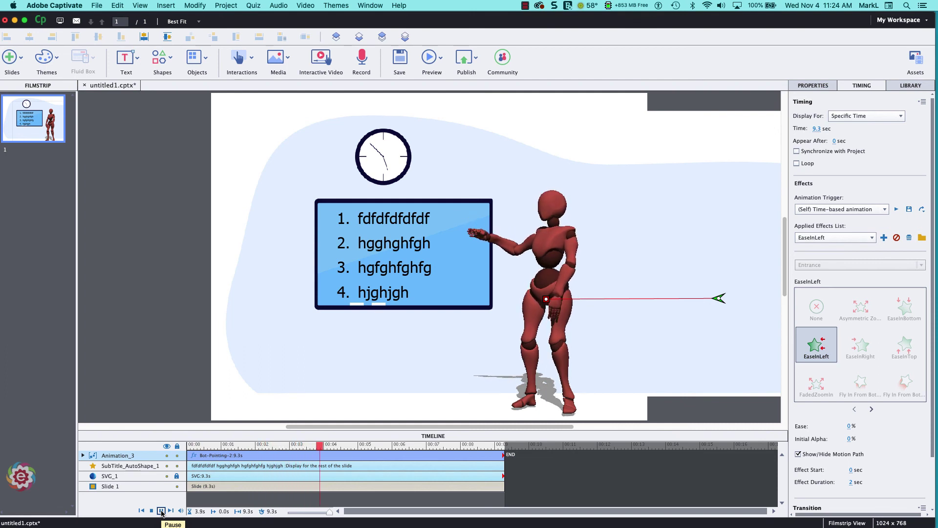
Step: Stop playback, preview the slide as HTML5 in Firefox to watch the bot slide in, then quit Firefox
left_click(435, 445)
left_click(435, 67)
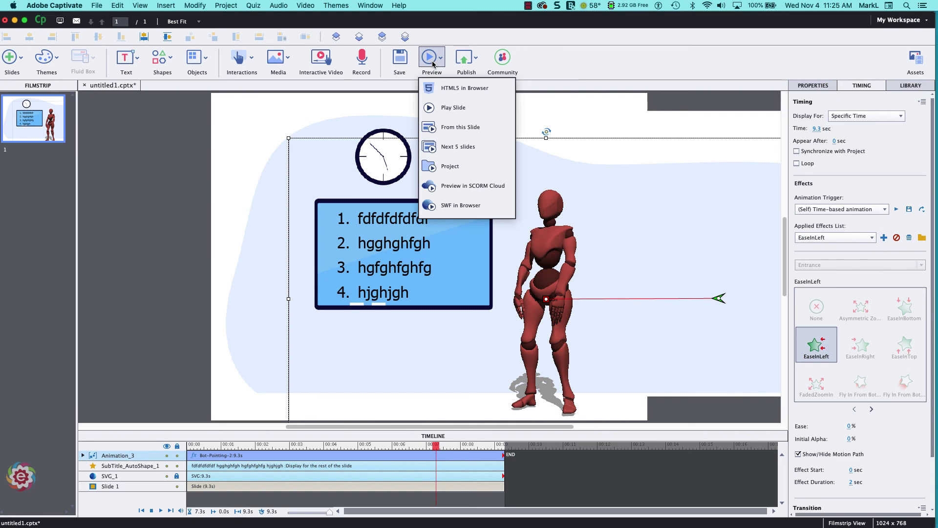
left_click(437, 88)
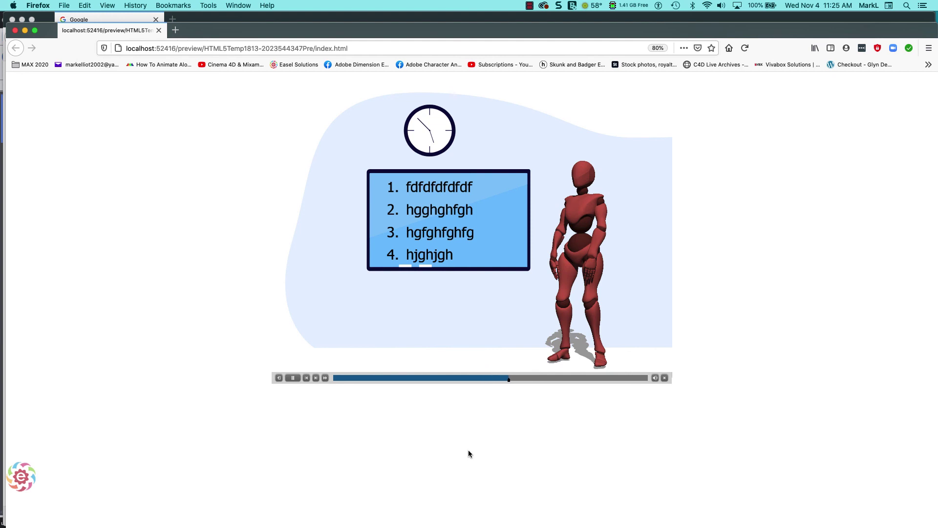
left_click(38, 6)
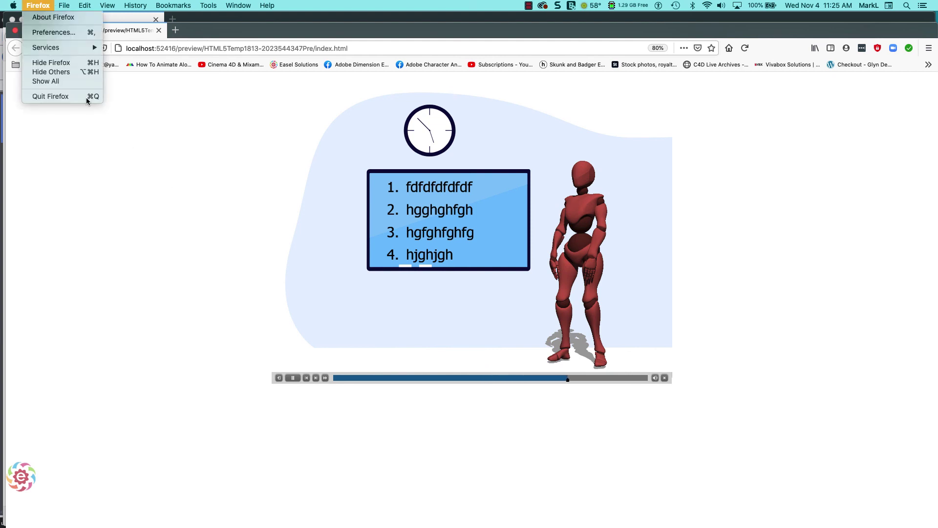
key("super+q")
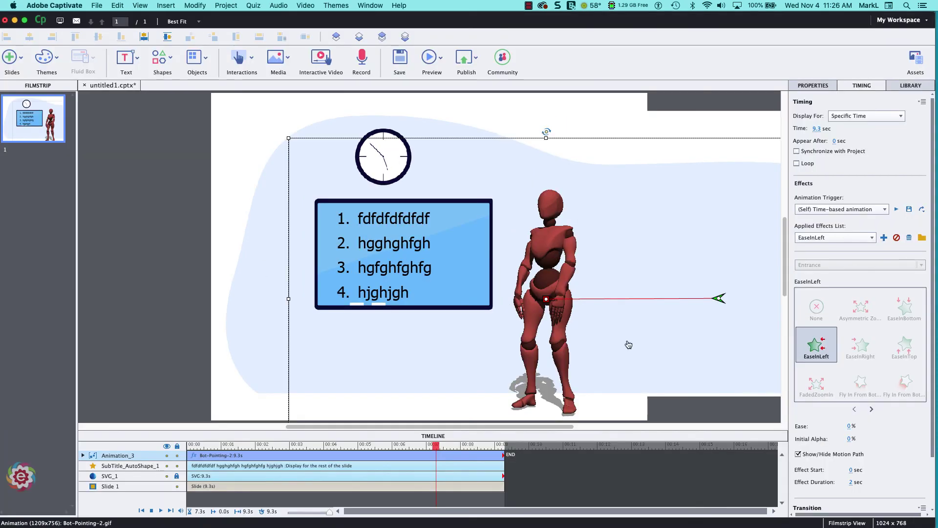